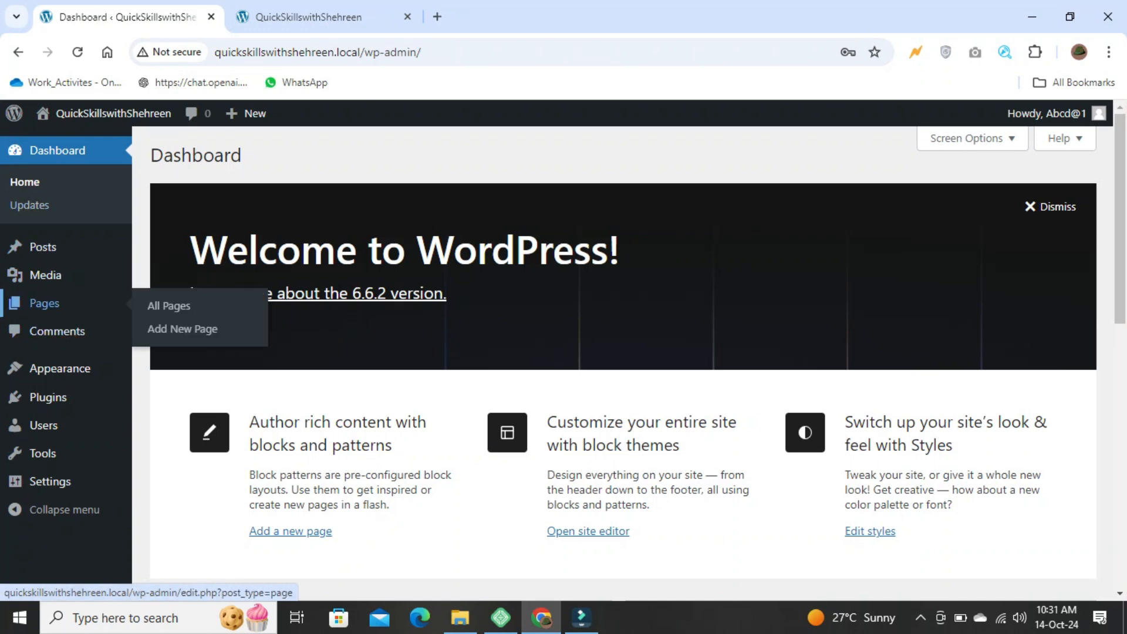
Move both existing pages, Privacy Policy and Sample Page, to the trash in bulk, checking the site's front page before applying
click(44, 303)
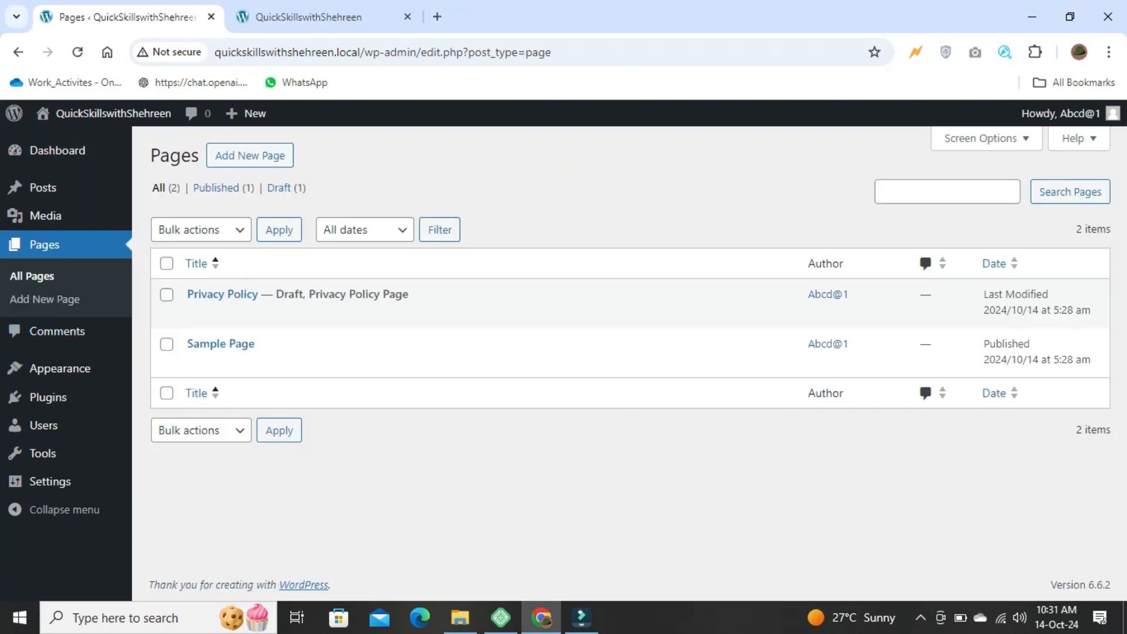
click(166, 264)
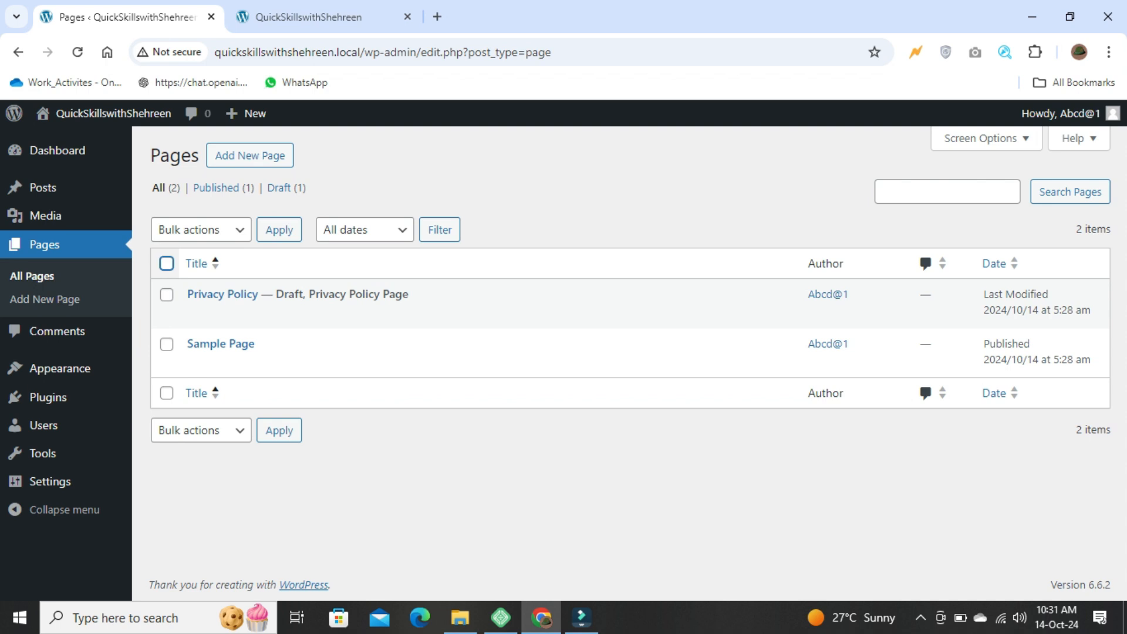
click(200, 230)
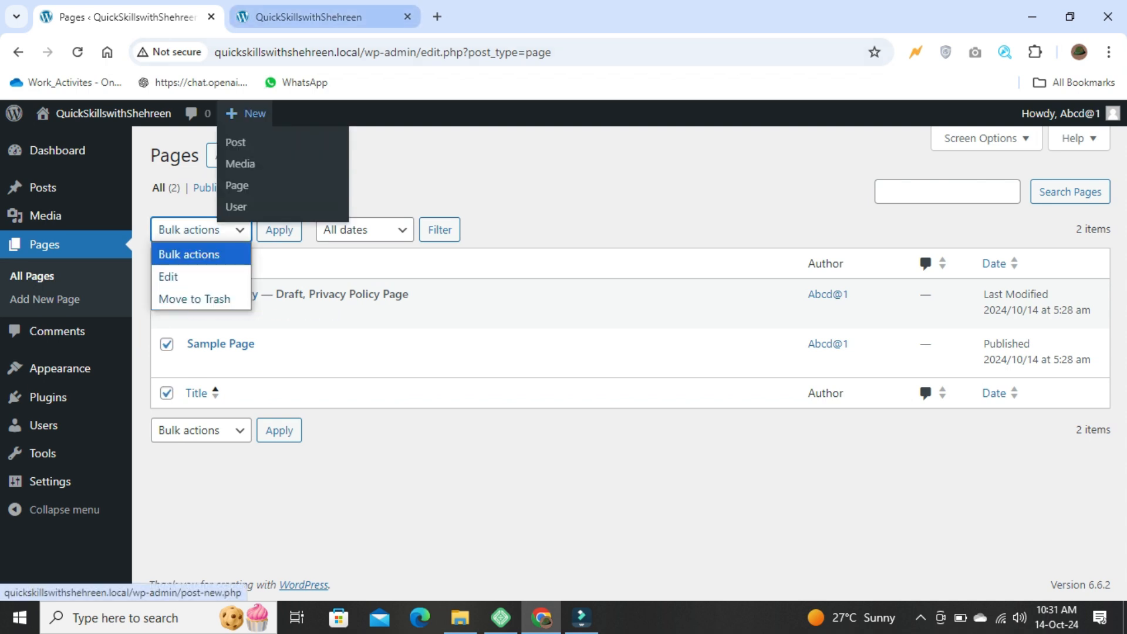
click(308, 17)
mouse_move(1120, 141)
mouse_down()
mouse_move(1120, 560)
mouse_move(1120, 141)
mouse_up()
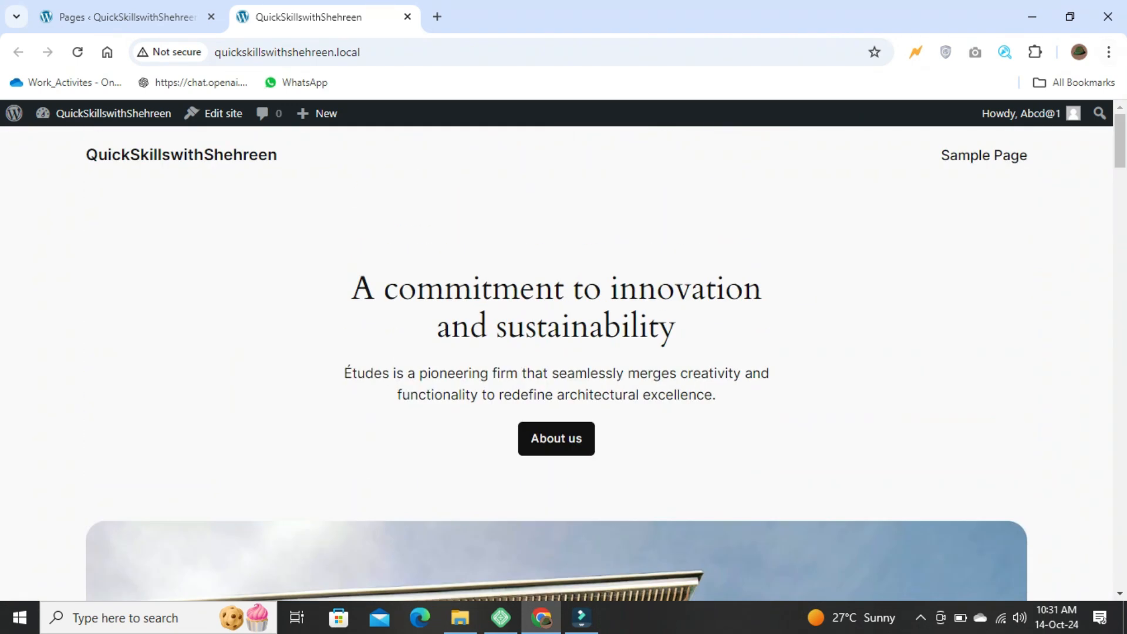
drag(277, 155, 85, 155)
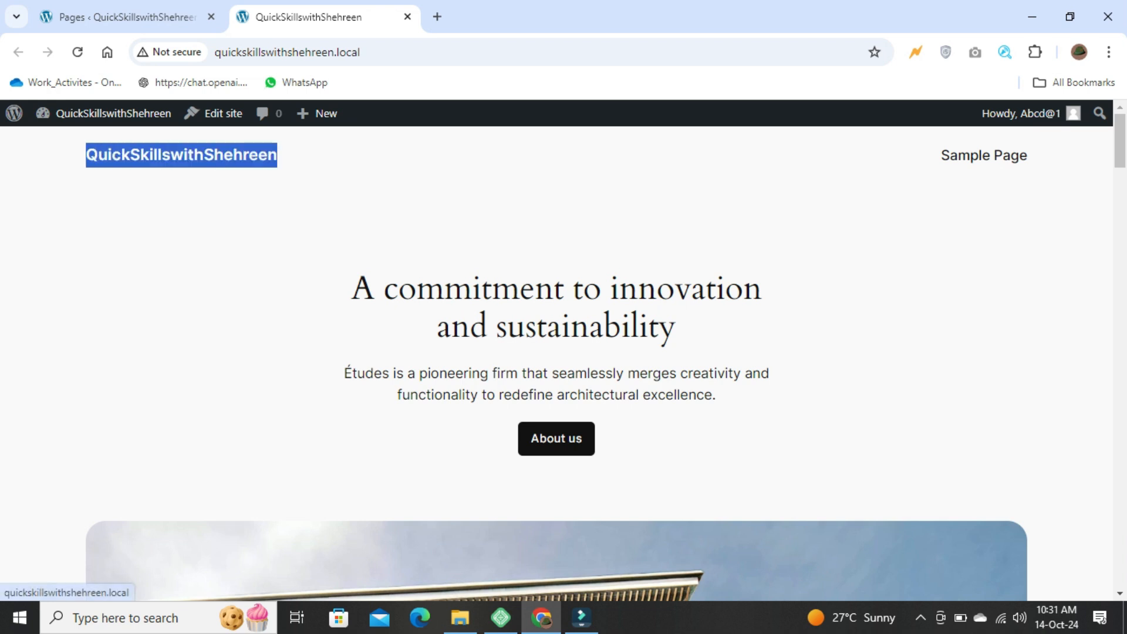
click(126, 16)
click(201, 229)
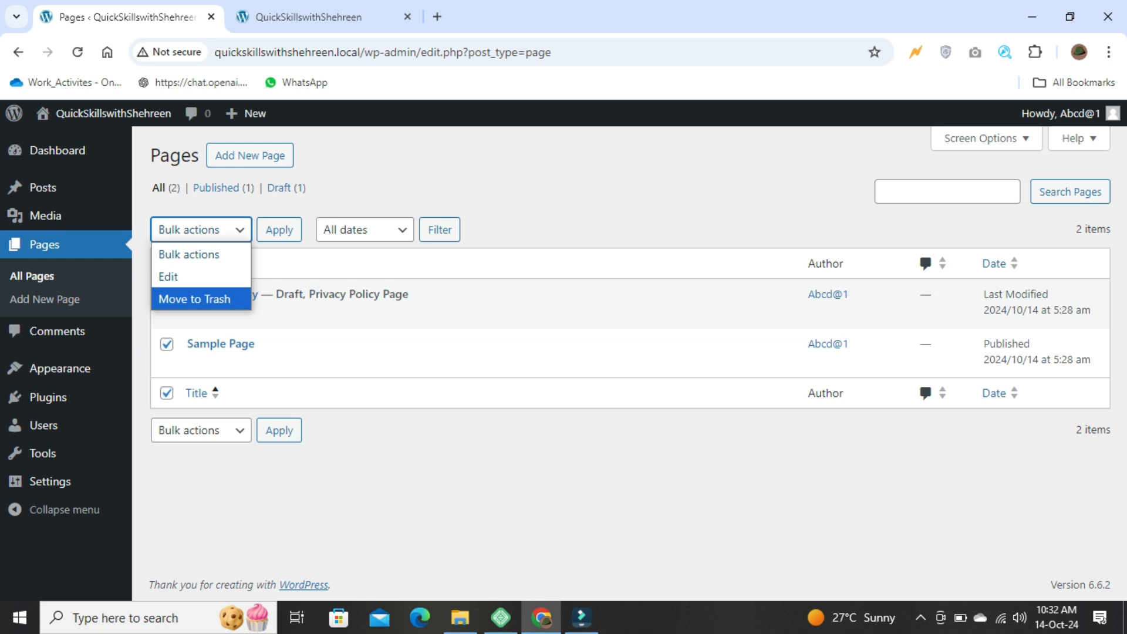
click(194, 298)
click(279, 230)
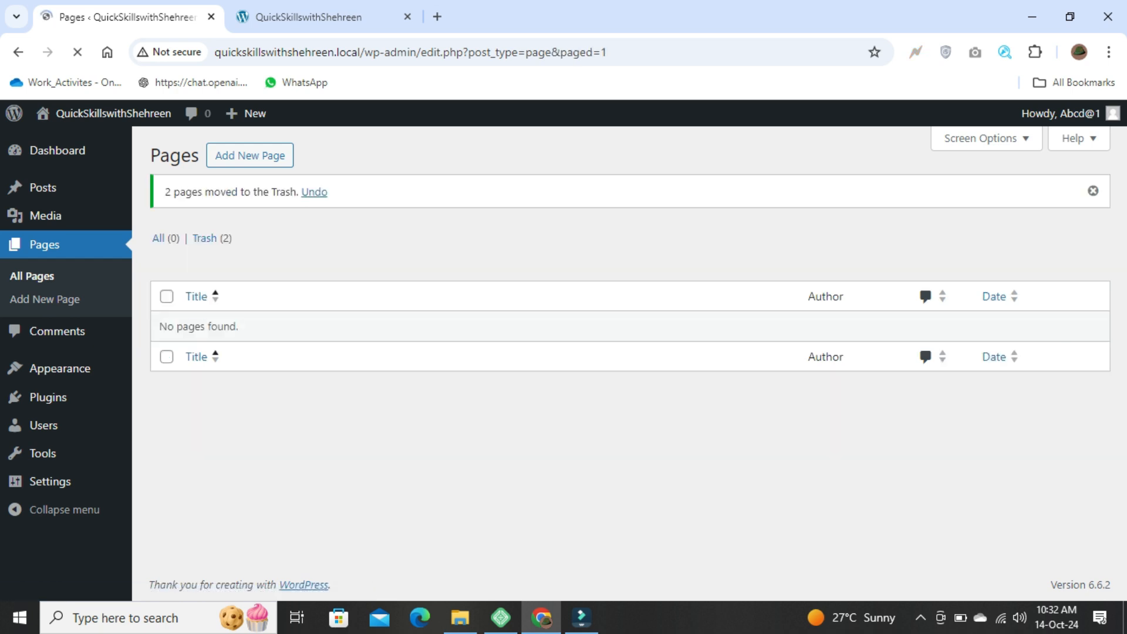
Delete the installed Twenty Twenty-Three theme and confirm the deletion
mouse_move(59, 369)
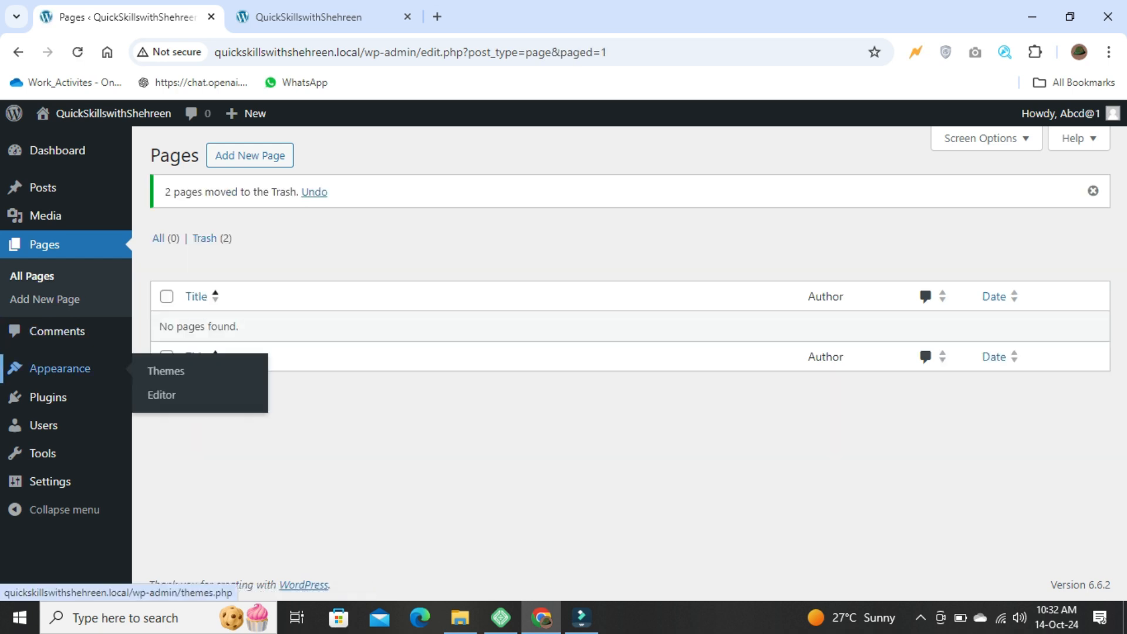
click(166, 371)
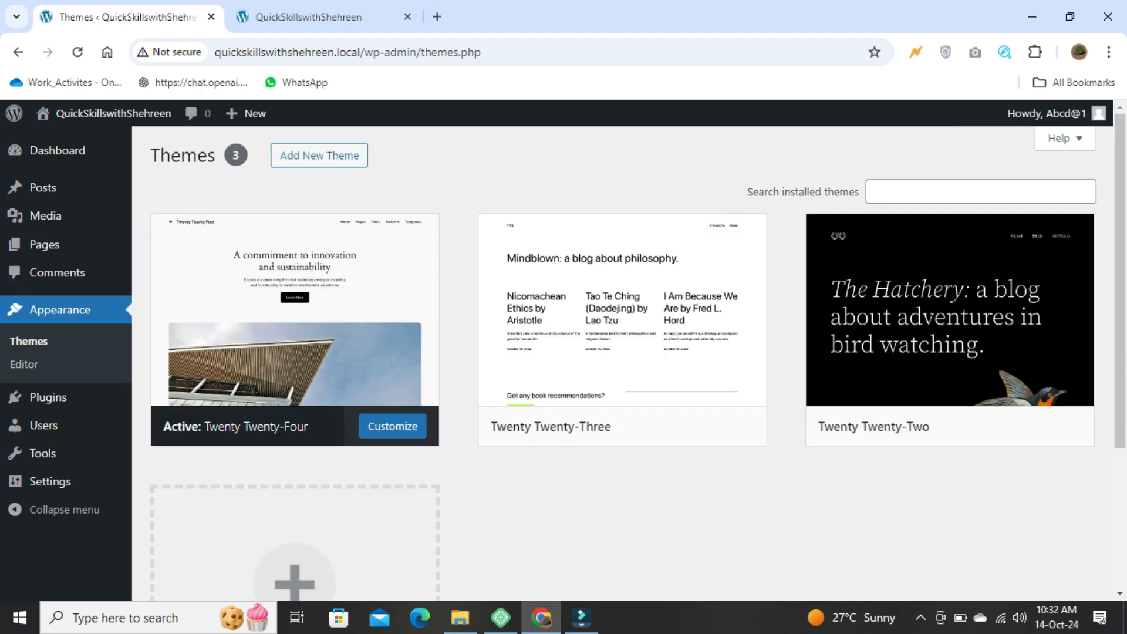
click(622, 316)
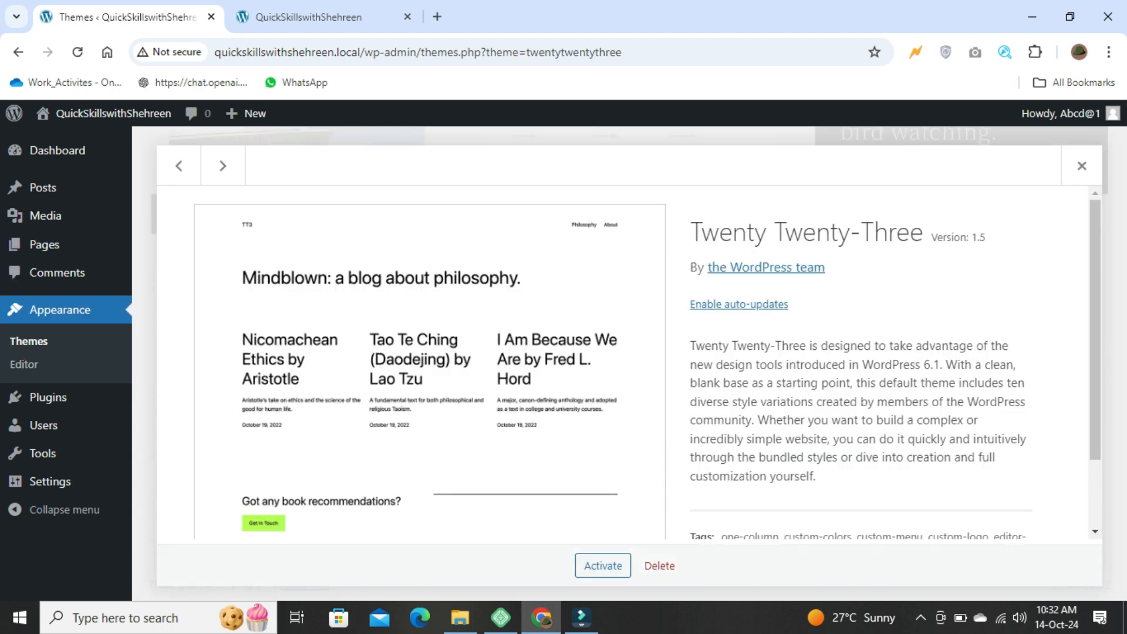
click(659, 566)
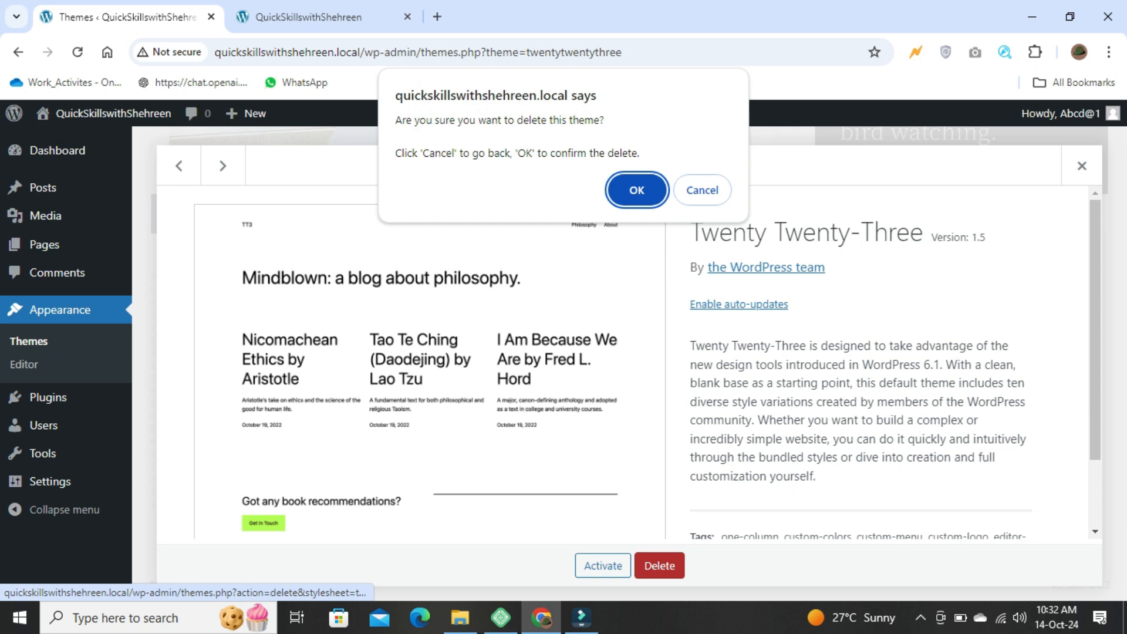
click(637, 189)
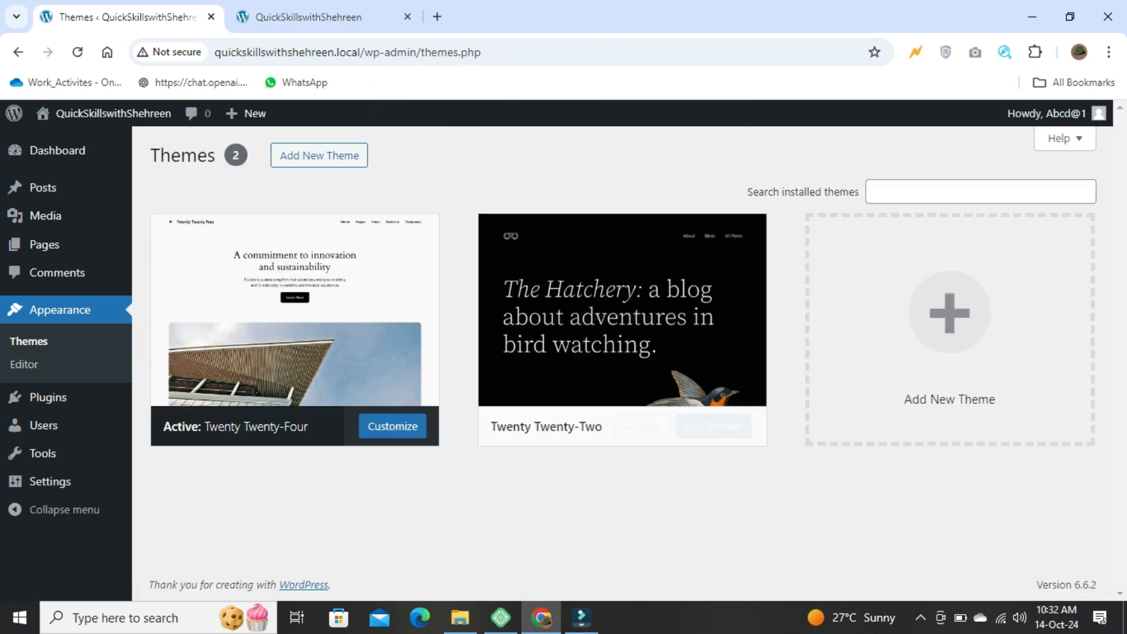
Delete the installed Twenty Twenty-Two theme and confirm the deletion
click(623, 315)
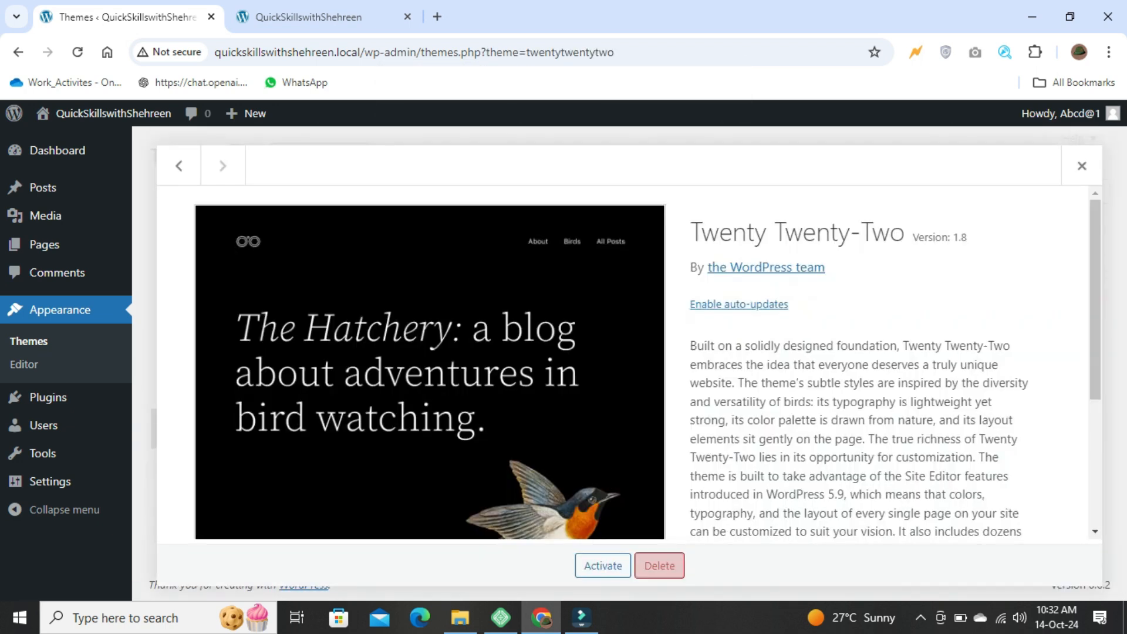
click(659, 565)
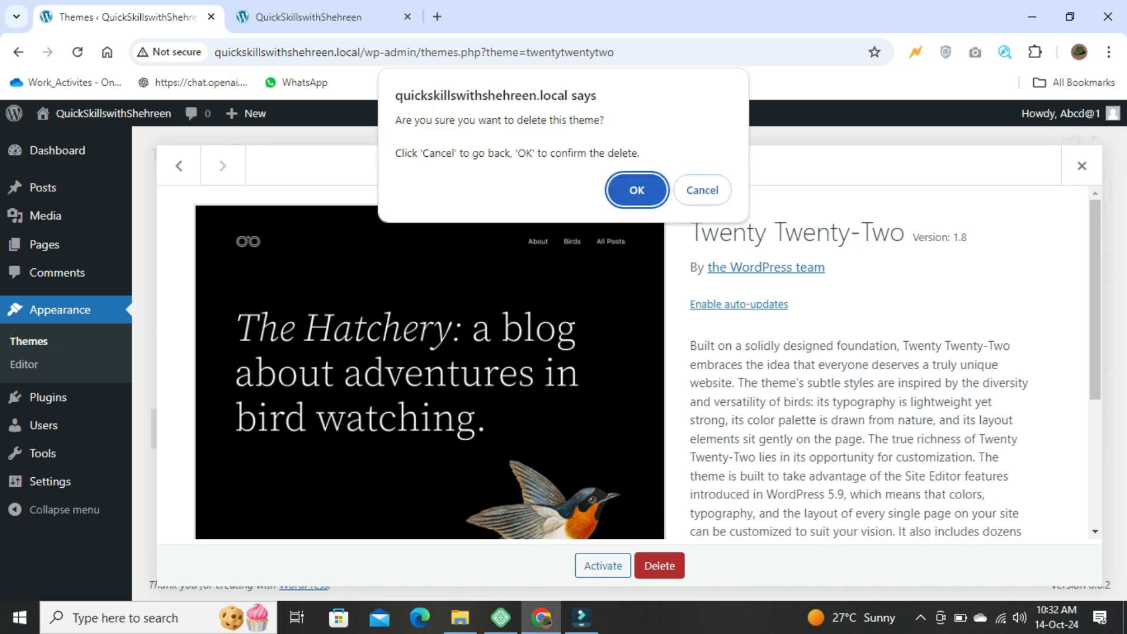
click(637, 190)
Start a new theme upload and choose blogxer.zip from Desktop > English > Website > main-blogxer > Uploads
scroll(623, 352, down, 3)
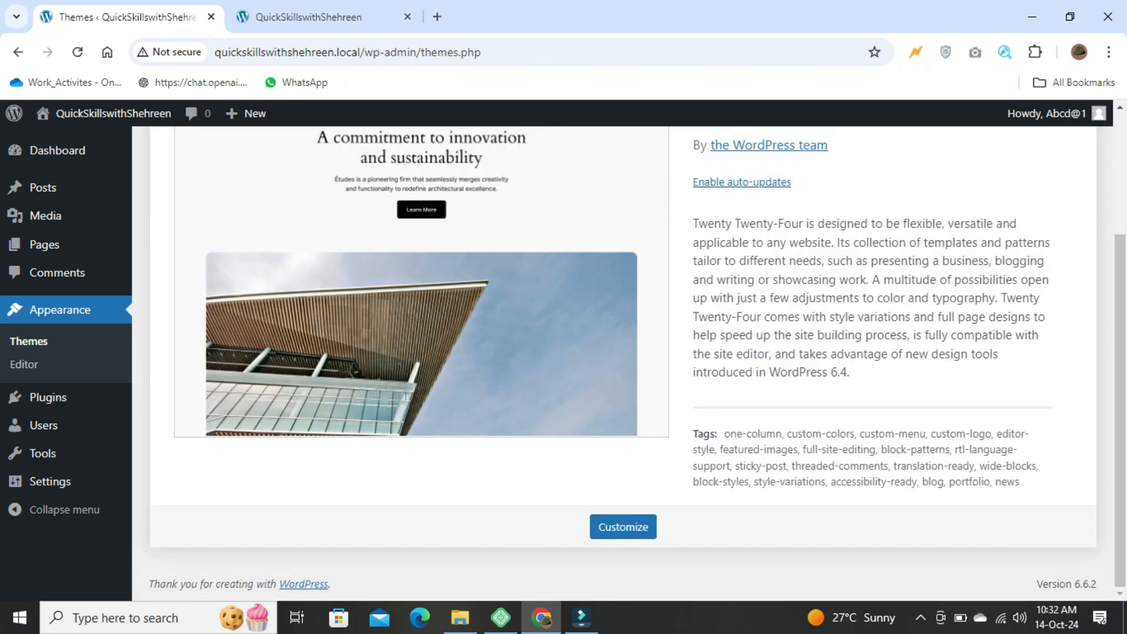
scroll(623, 364, up, 3)
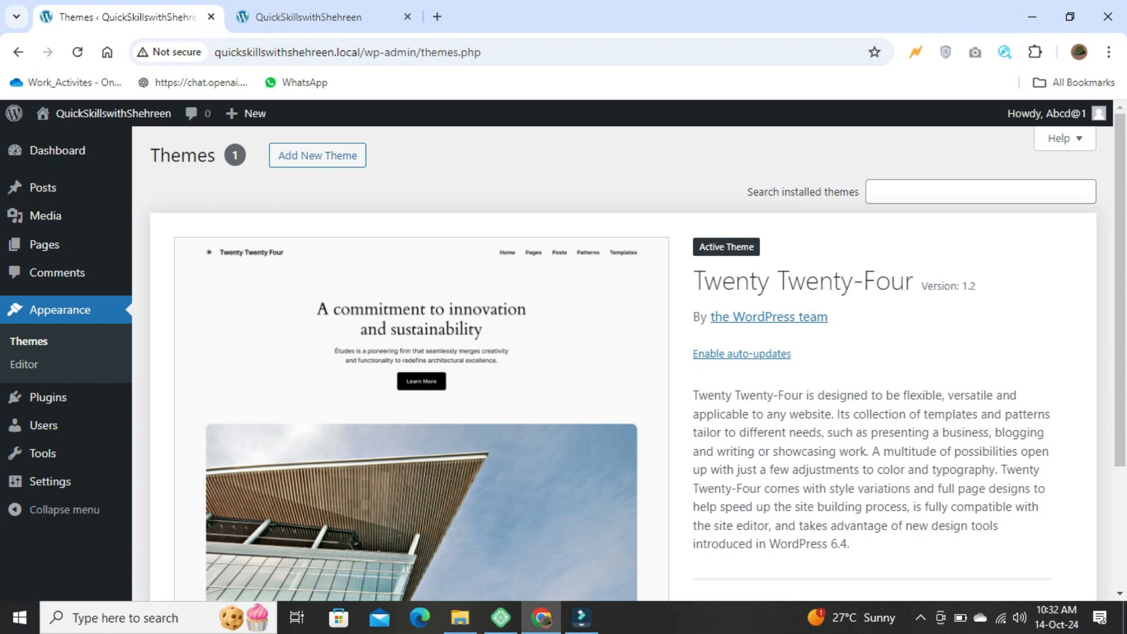
click(317, 155)
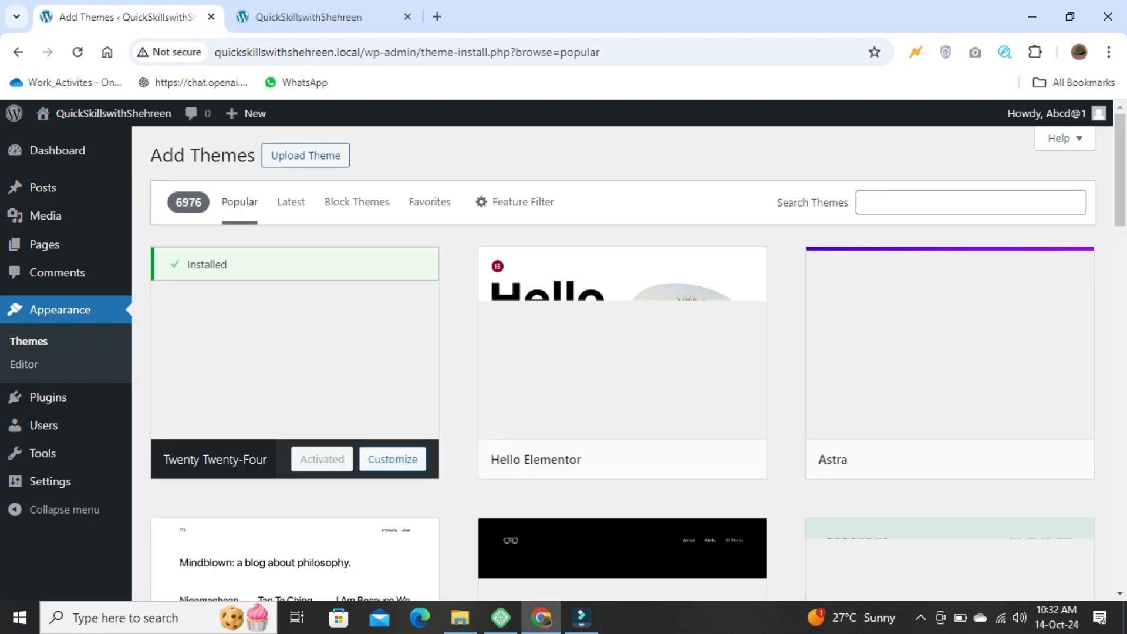
click(306, 155)
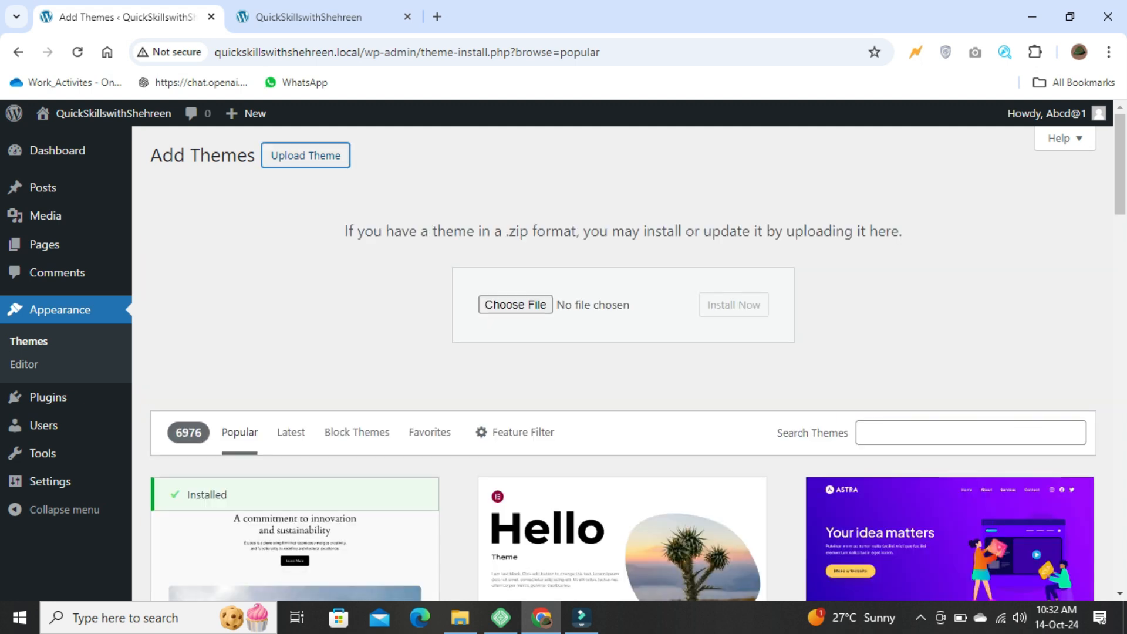
click(516, 304)
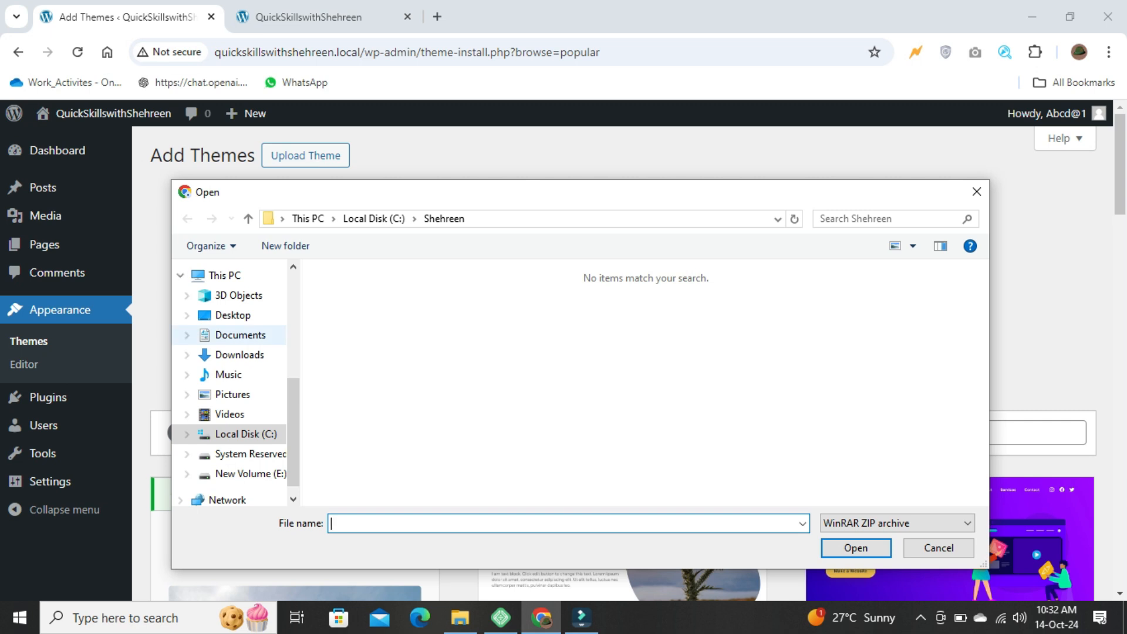
click(233, 315)
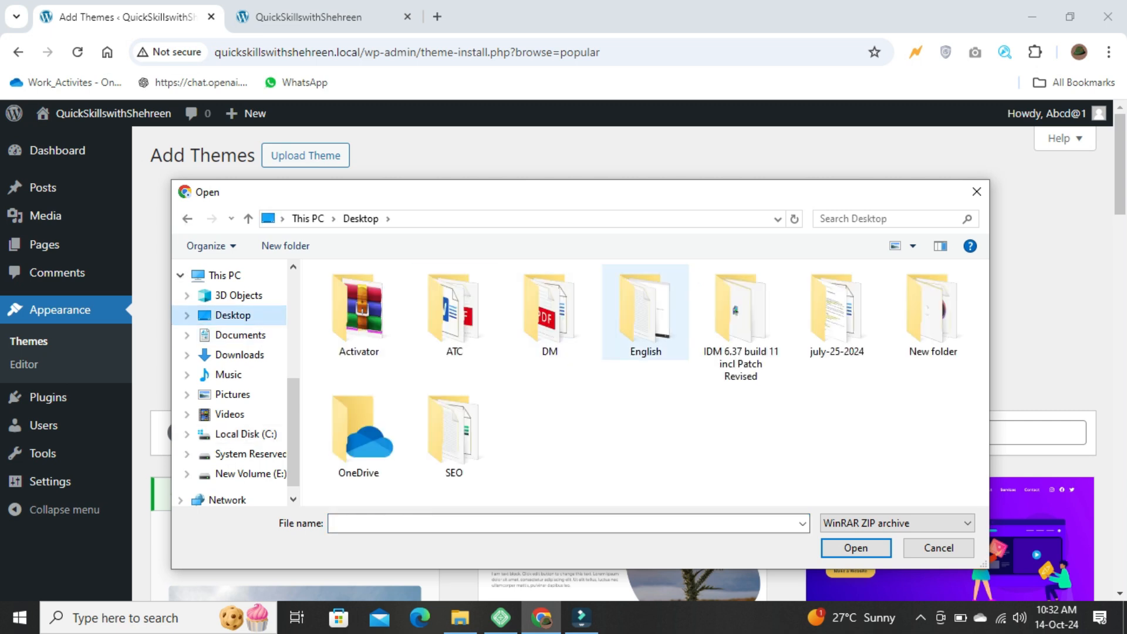
double_click(644, 311)
double_click(454, 326)
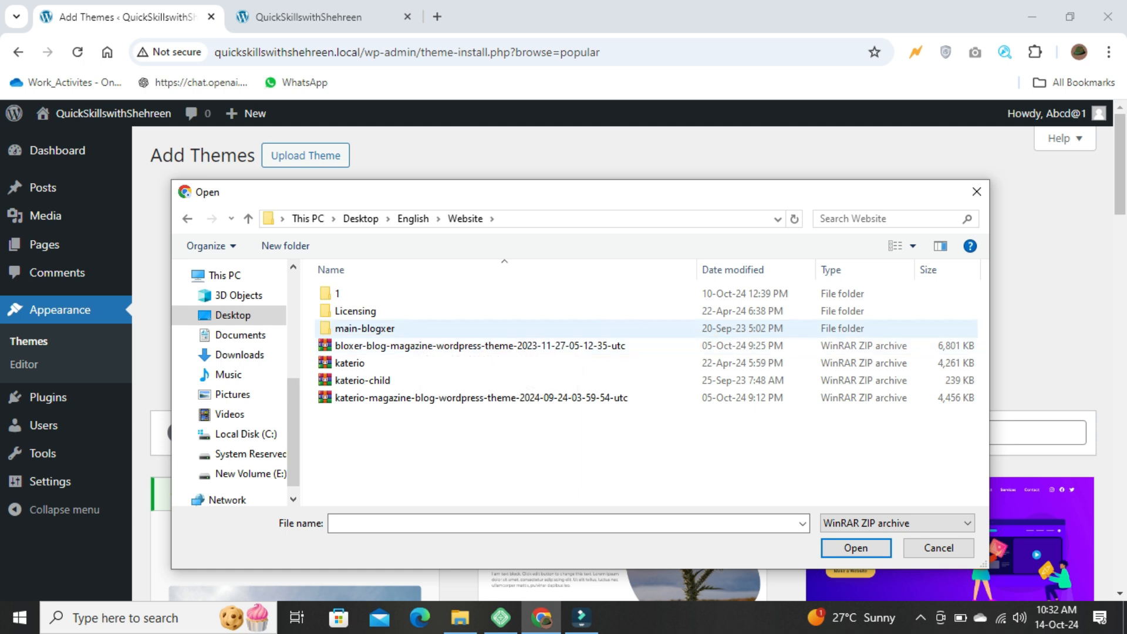
double_click(365, 328)
double_click(352, 328)
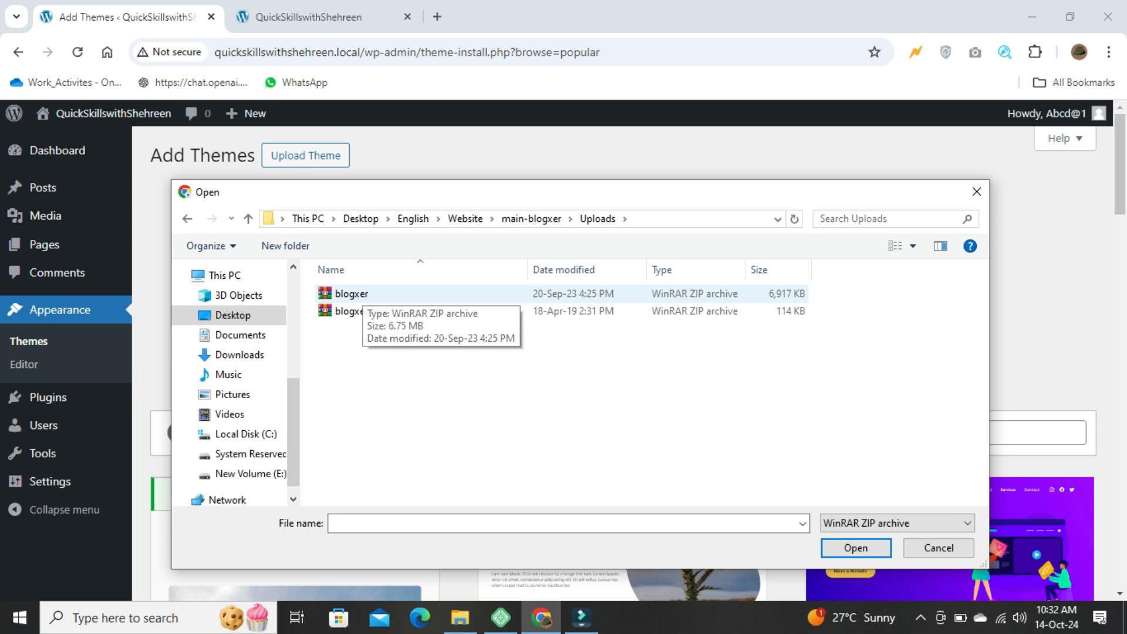
double_click(353, 295)
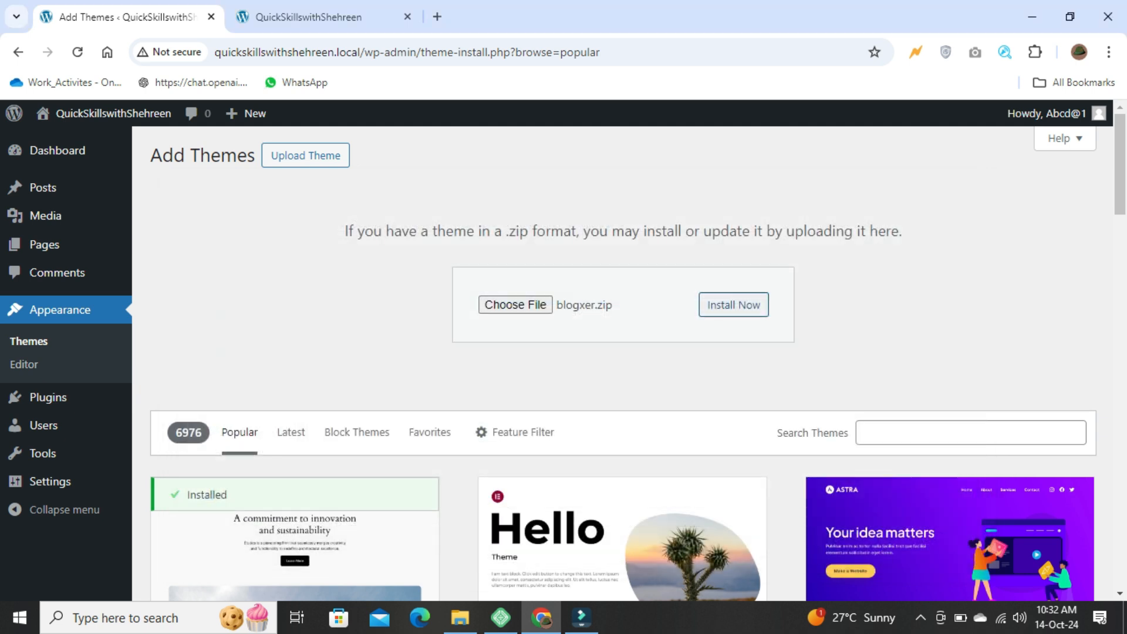
Install the theme from the chosen blogxer.zip file and return to the installed themes list
click(733, 305)
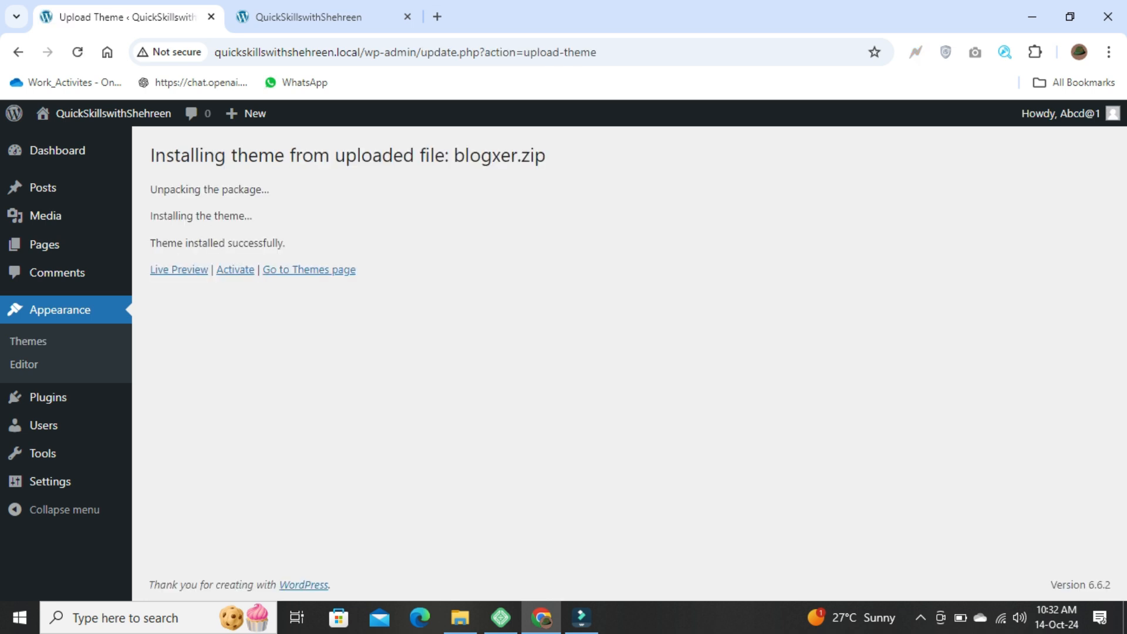
drag(285, 243, 150, 243)
click(309, 269)
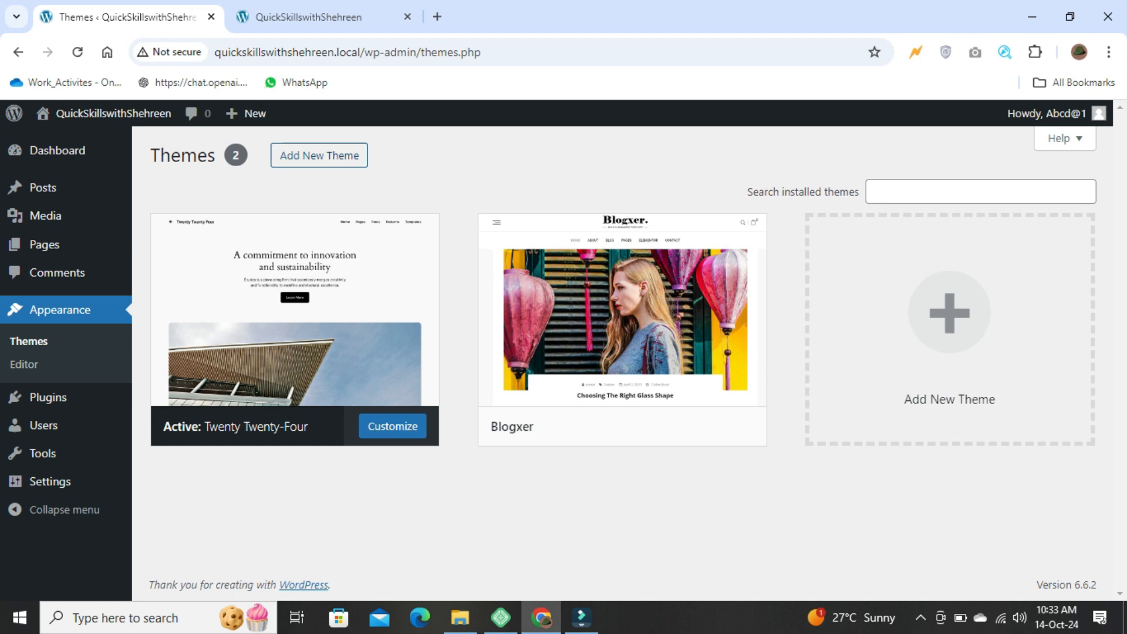
Upload and install the child theme from blogxer-child.zip, and return to the installed themes list
click(319, 155)
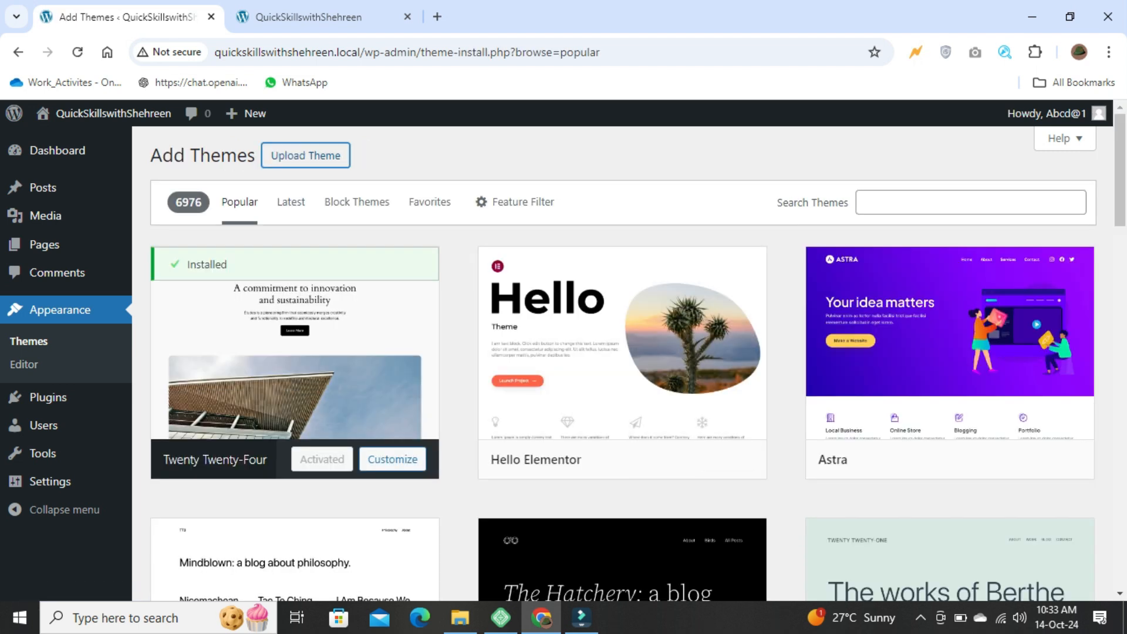
click(305, 155)
click(515, 305)
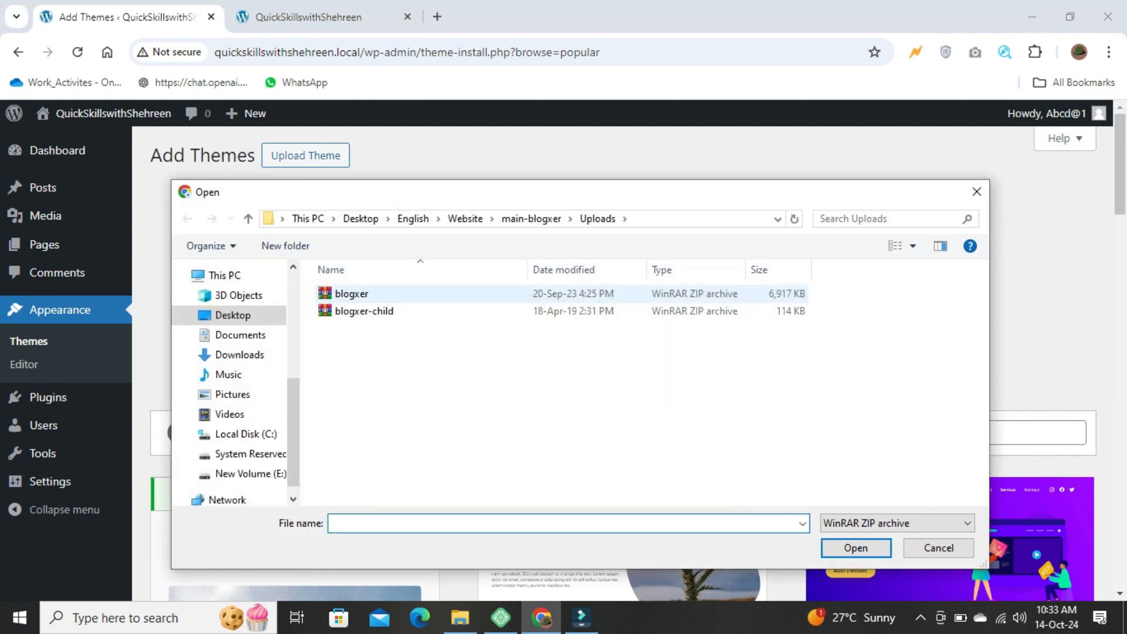
double_click(364, 310)
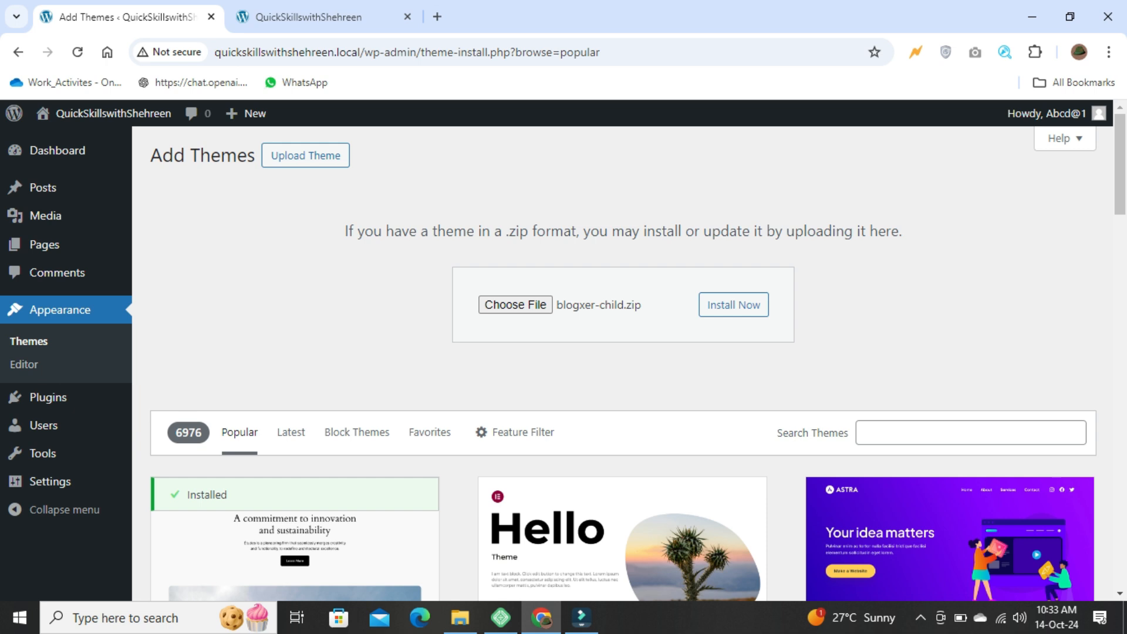
click(733, 305)
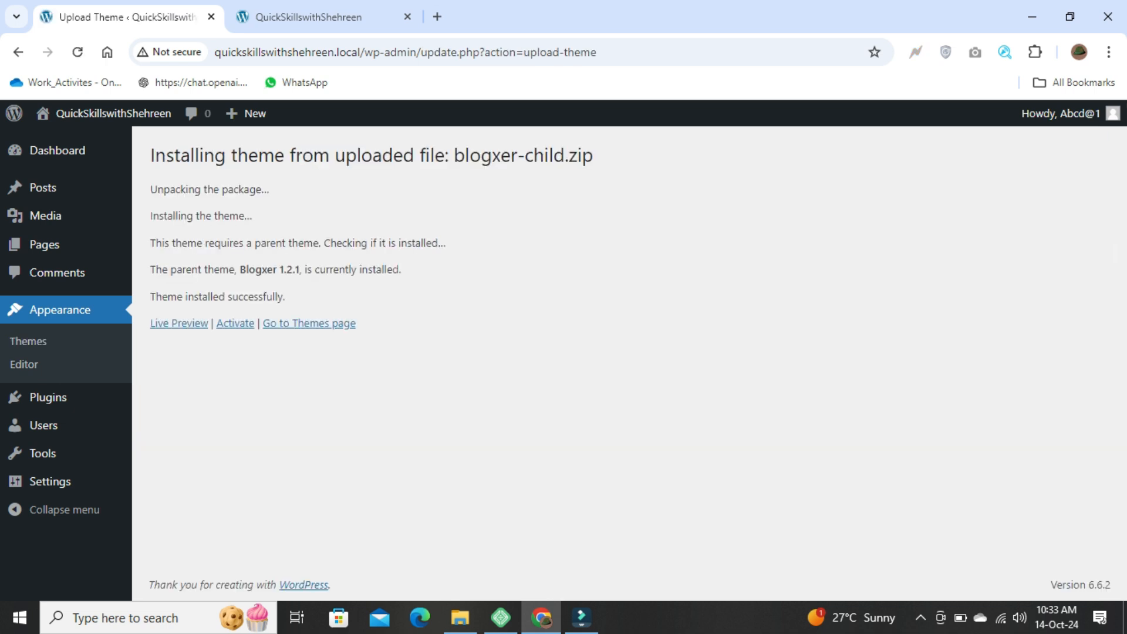
click(309, 324)
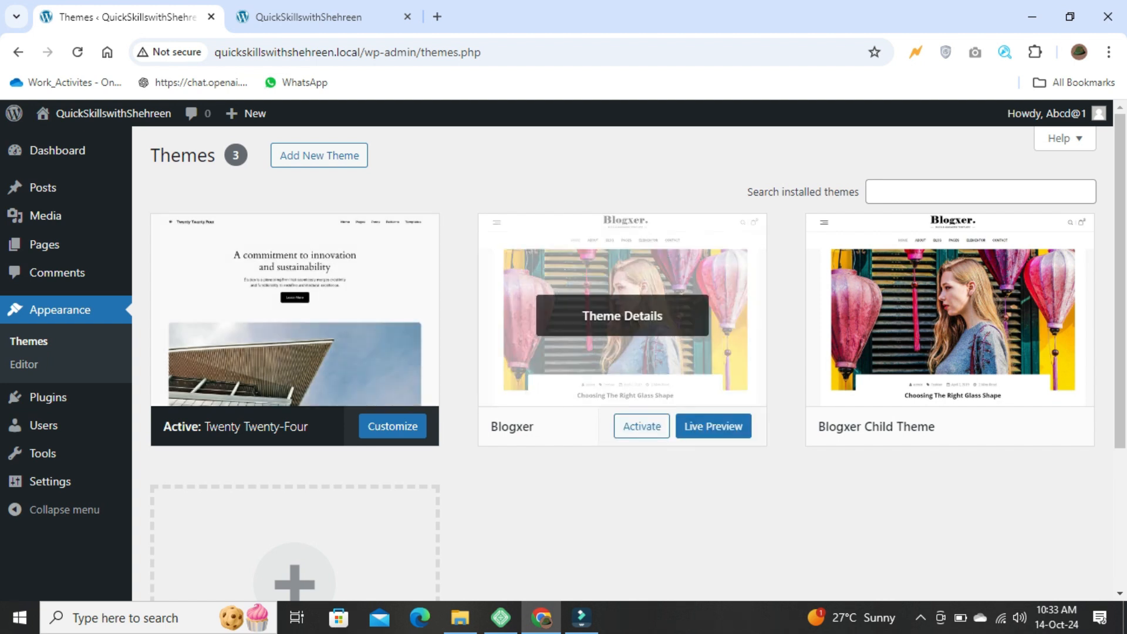
View the details of the Twenty Twenty-Four theme, close them, and activate the Blogxer parent theme
click(294, 315)
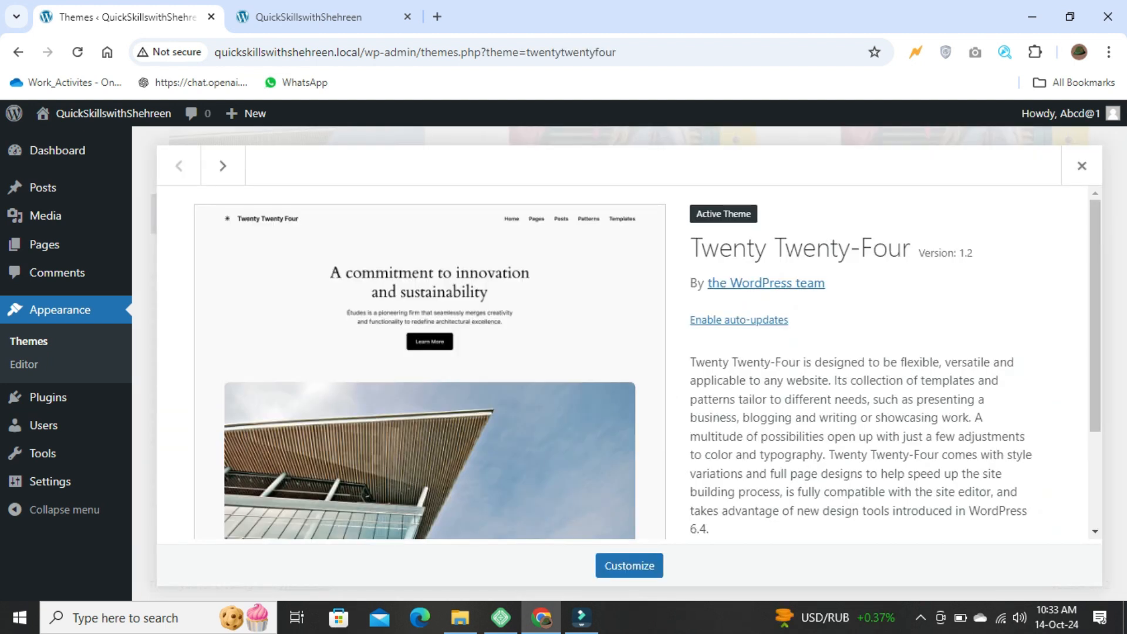
click(1082, 165)
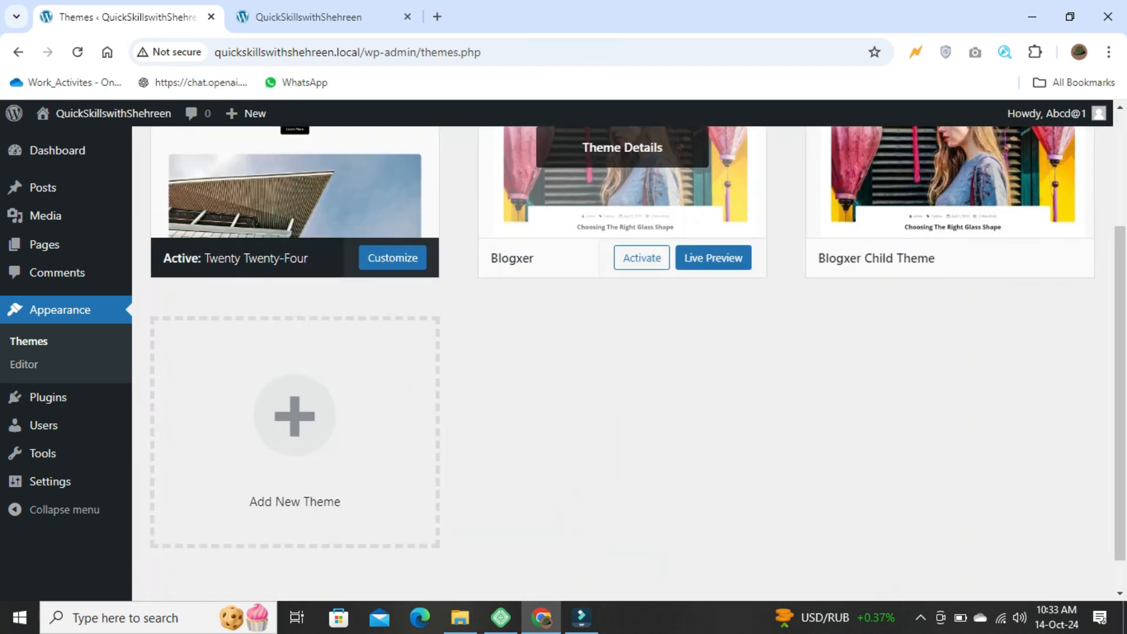
scroll(638, 362, up, 3)
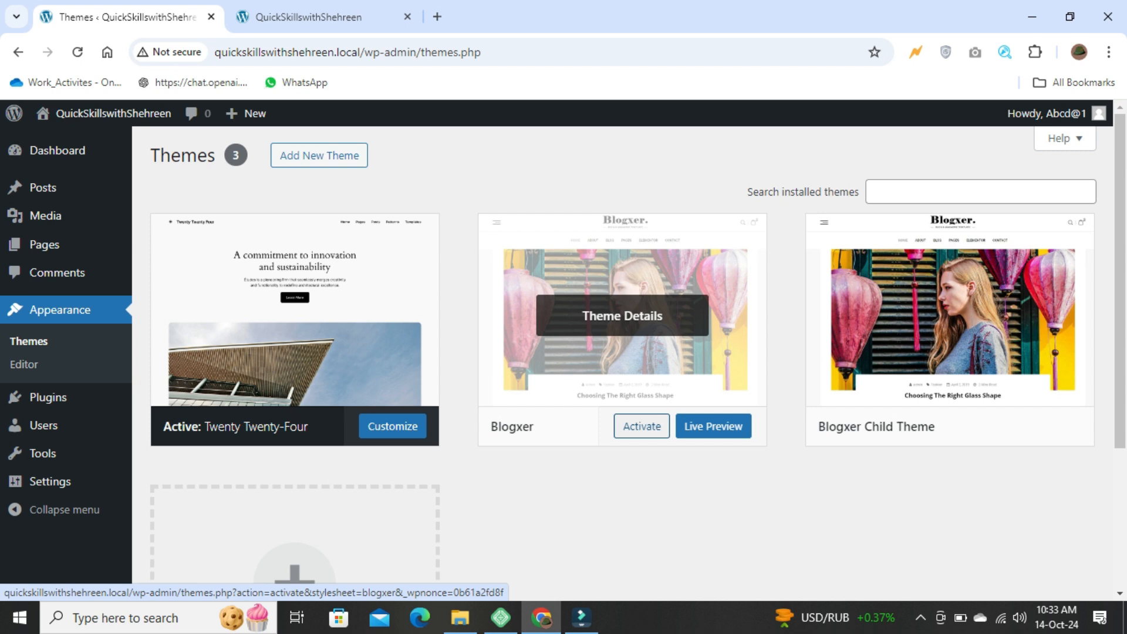
click(641, 426)
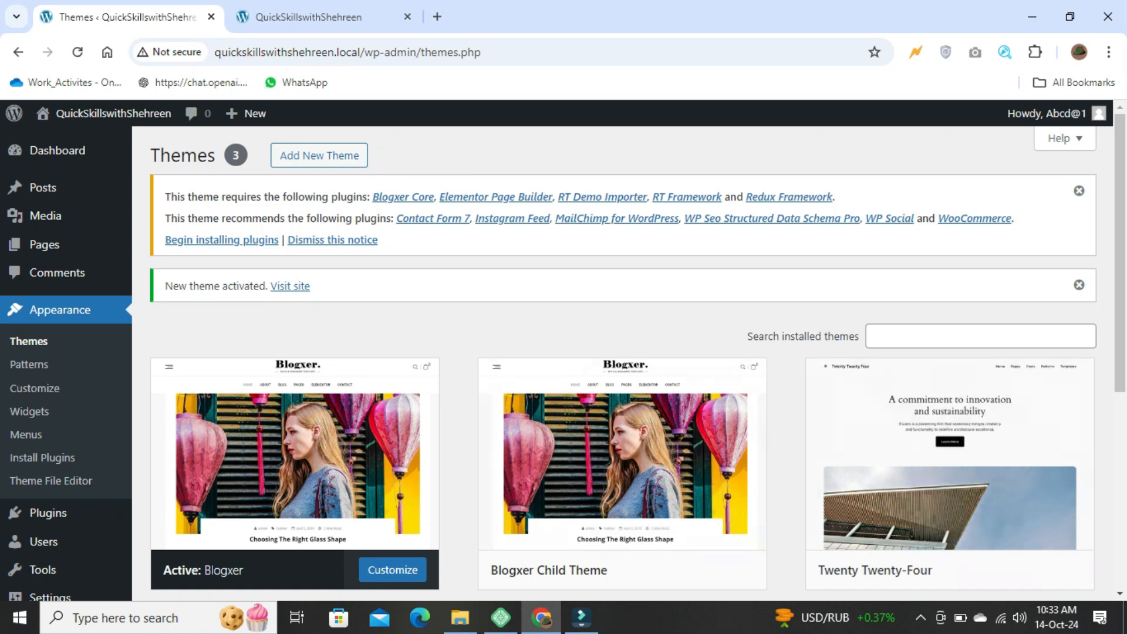
scroll(622, 352, down, 3)
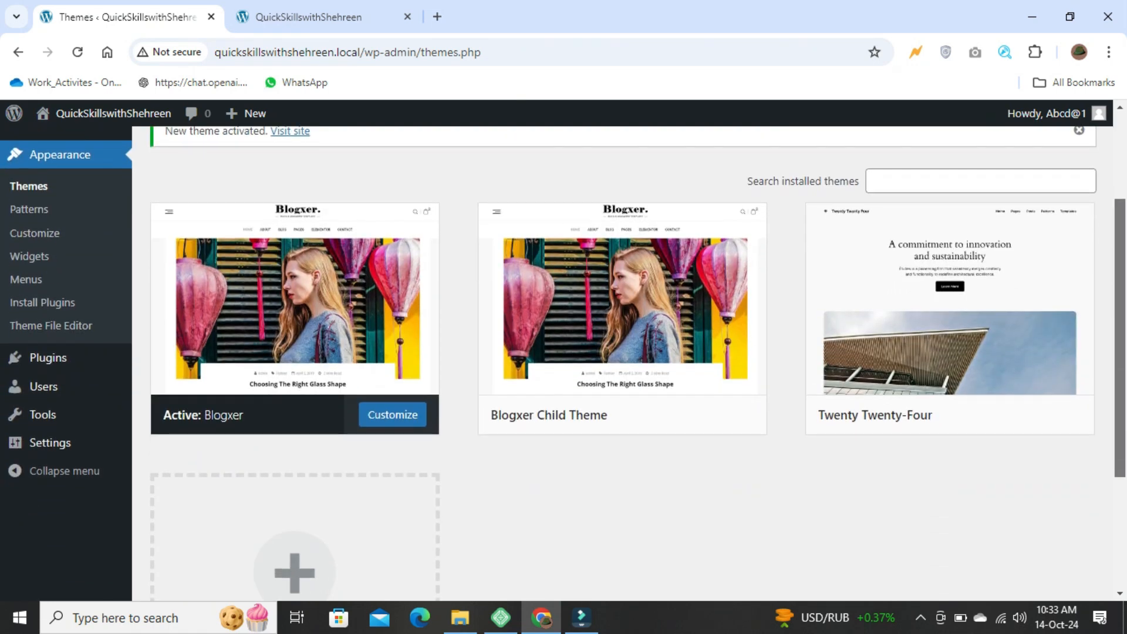
Reload the site's front page to check it with the Blogxer theme, and return to the installed themes list
click(323, 16)
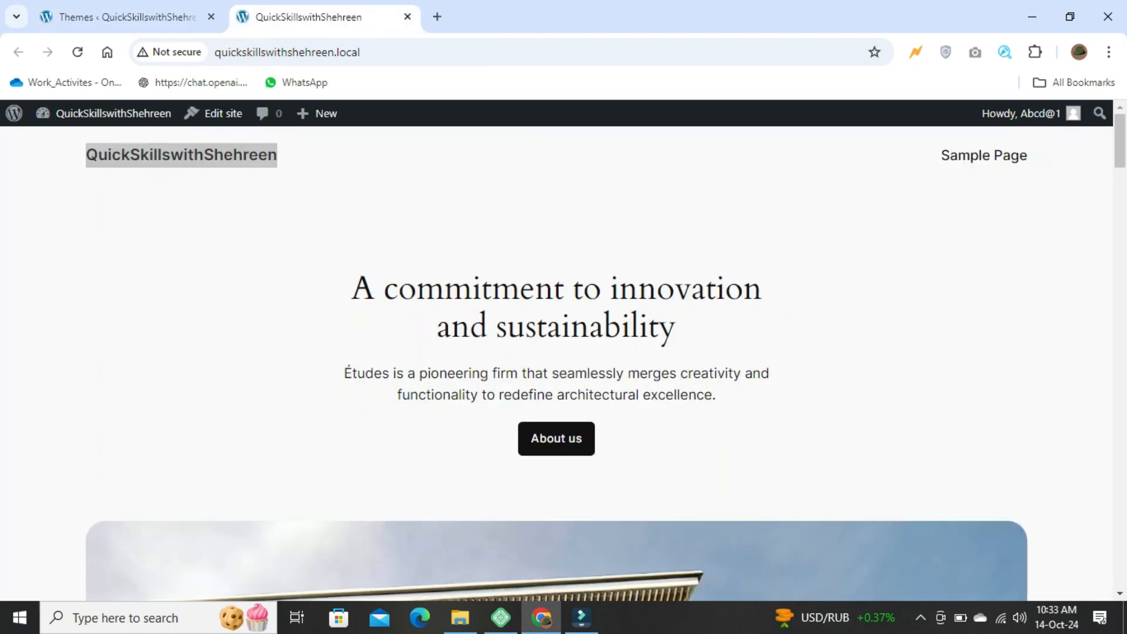
click(76, 52)
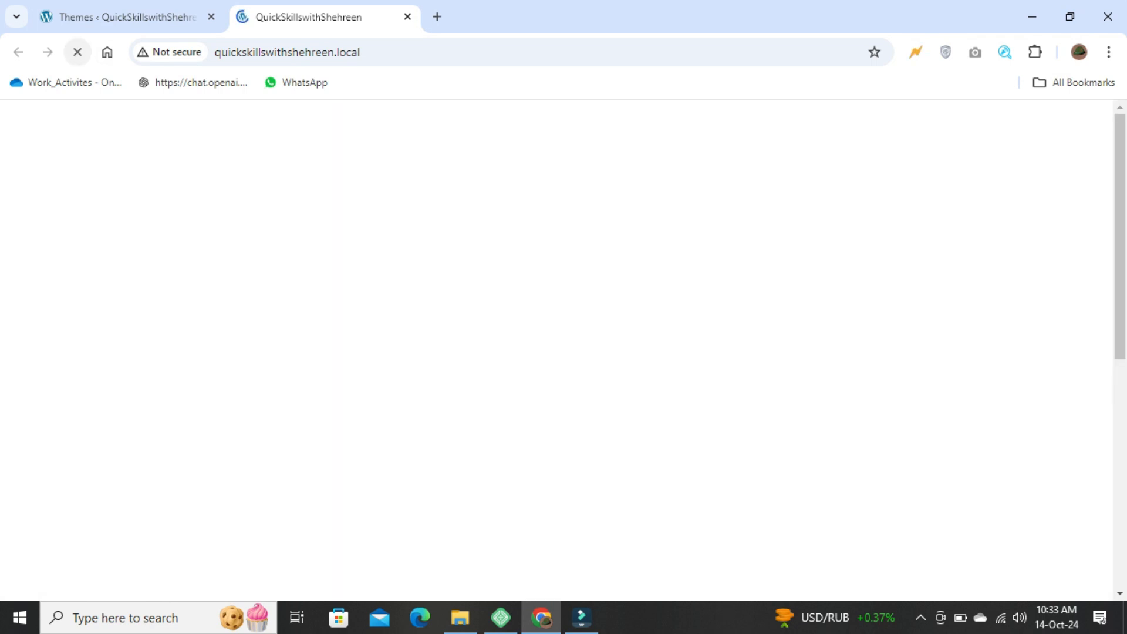
mouse_move(1120, 235)
mouse_down()
mouse_move(1120, 463)
mouse_move(1120, 235)
mouse_up()
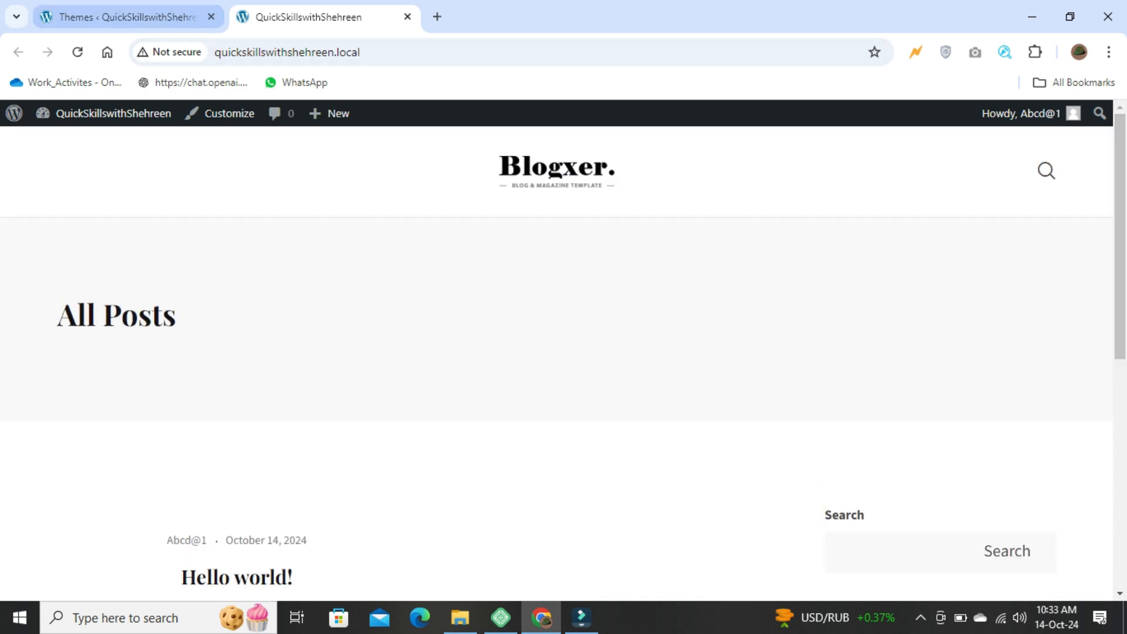
click(128, 17)
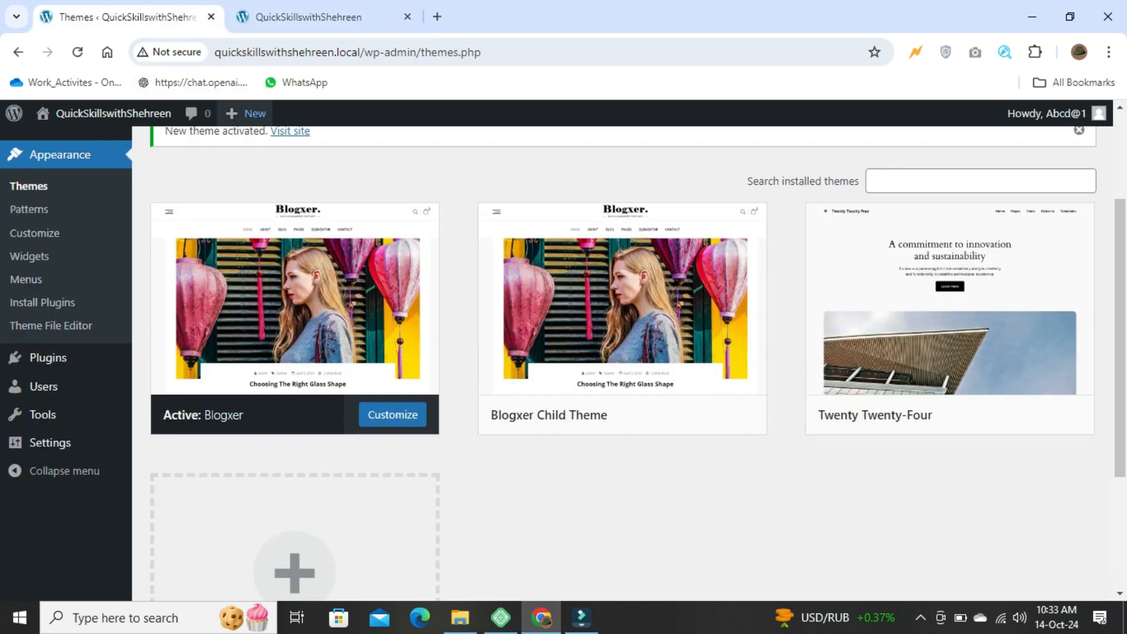
View the details of the active Blogxer theme and close them
mouse_move(622, 341)
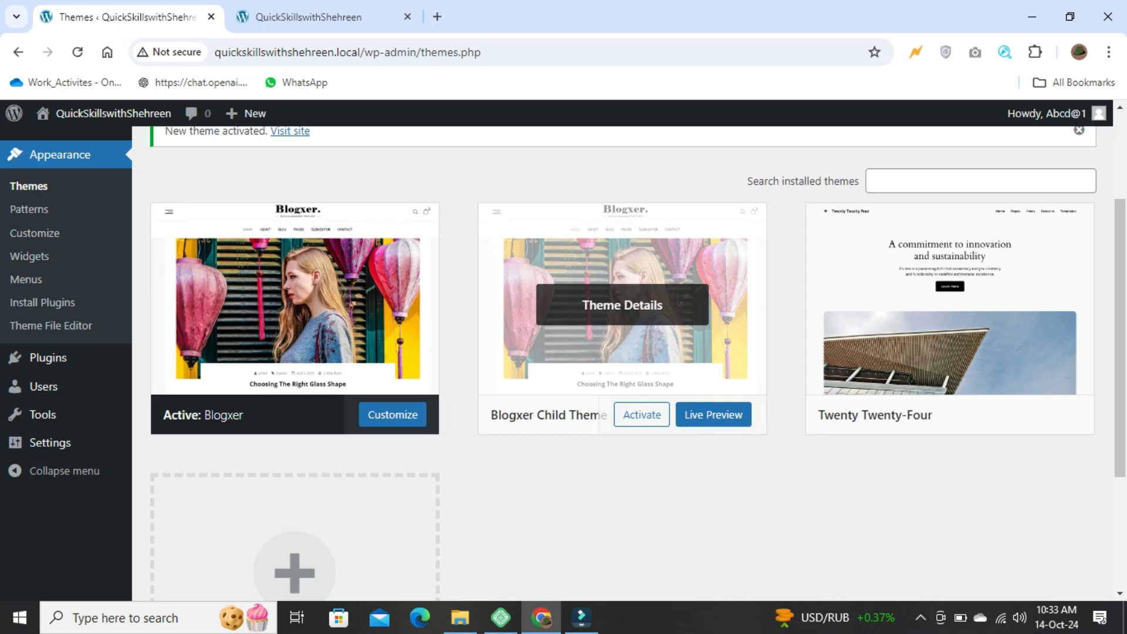
click(295, 305)
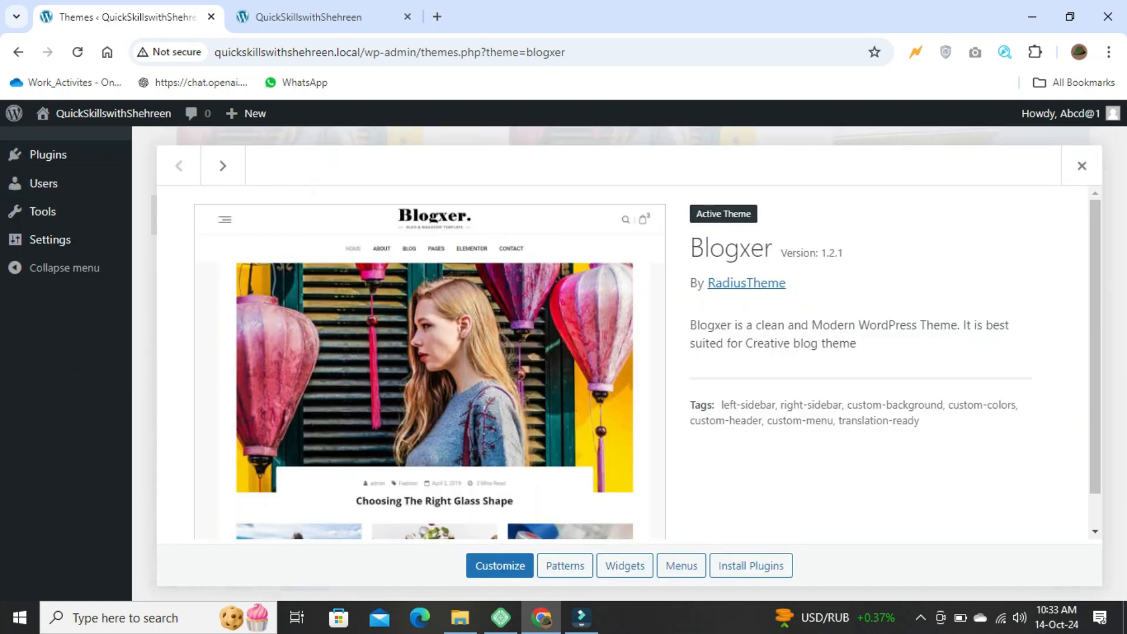
click(1082, 165)
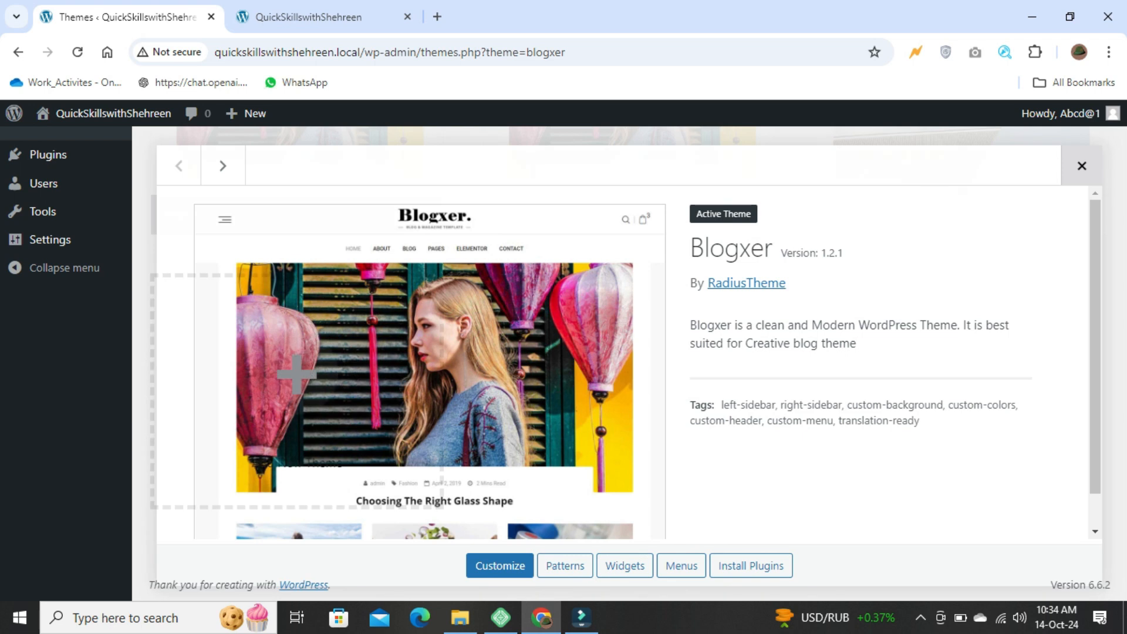
Begin installing the plugins that the Blogxer theme requires and recommends, opening the required plugins list
scroll(622, 347, up, 5)
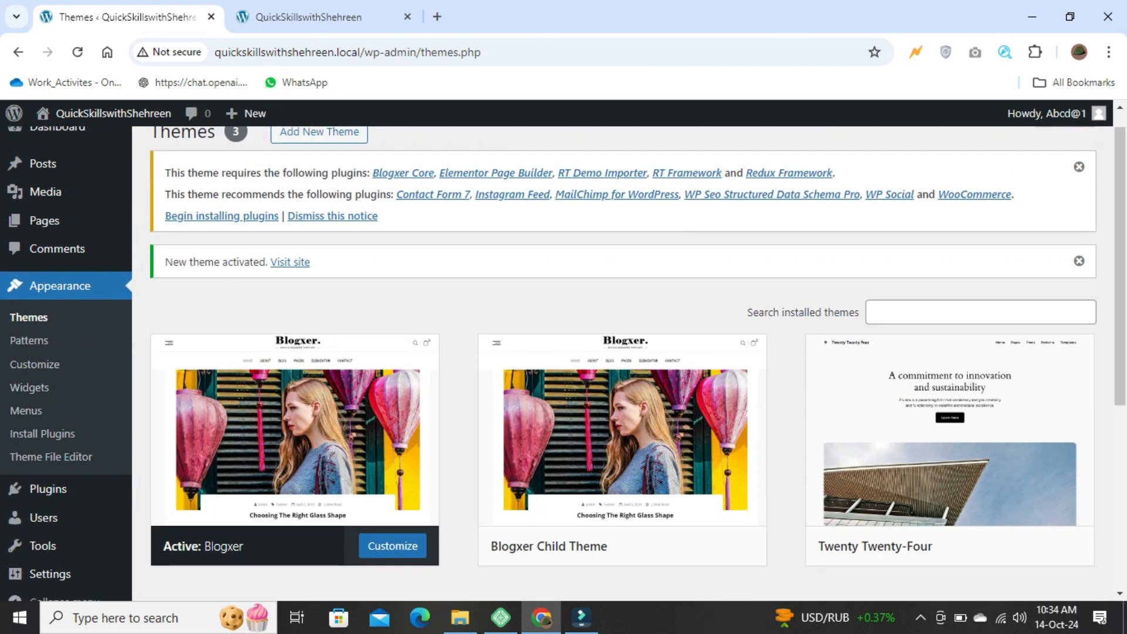
drag(165, 215, 280, 216)
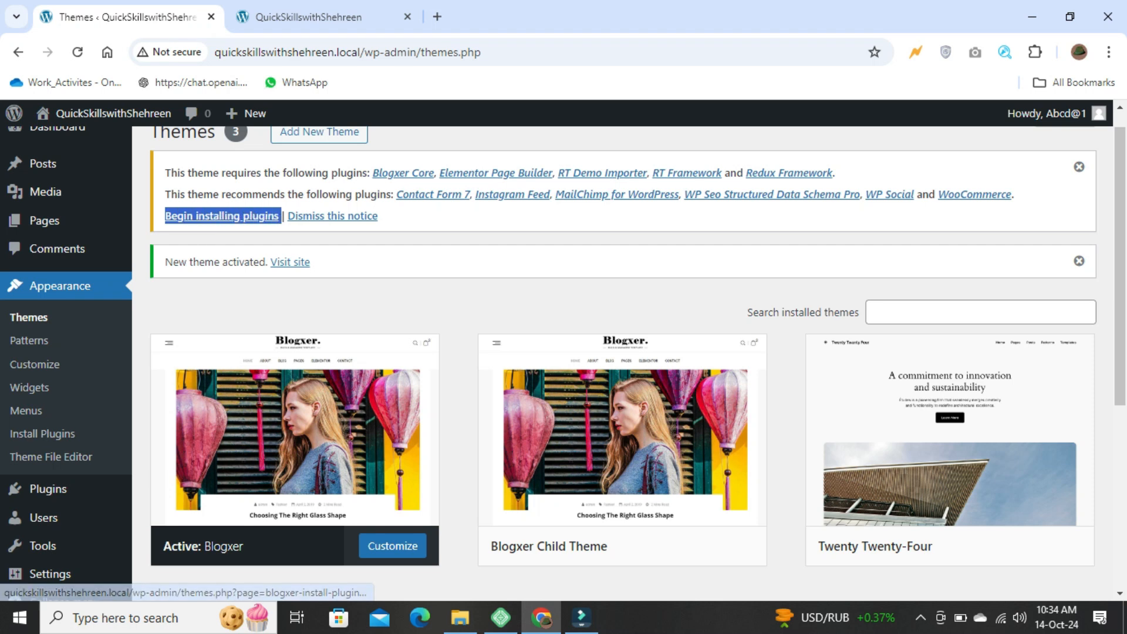
click(411, 235)
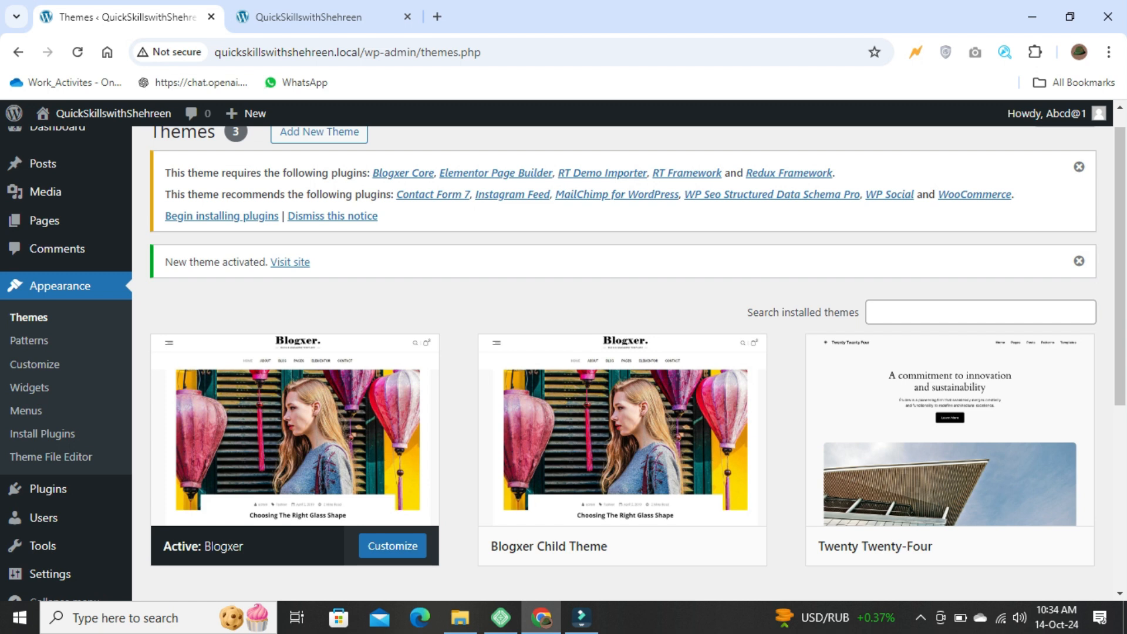
click(221, 216)
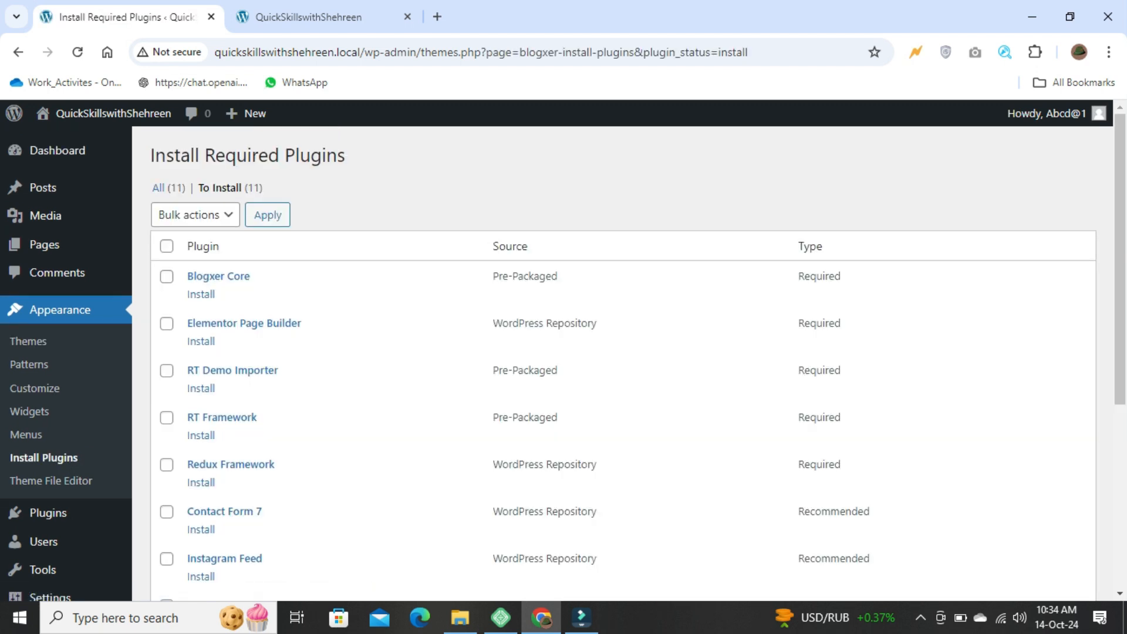
Select all the listed plugins, run the bulk Install action on them, and return to the required plugins list
click(166, 246)
click(193, 215)
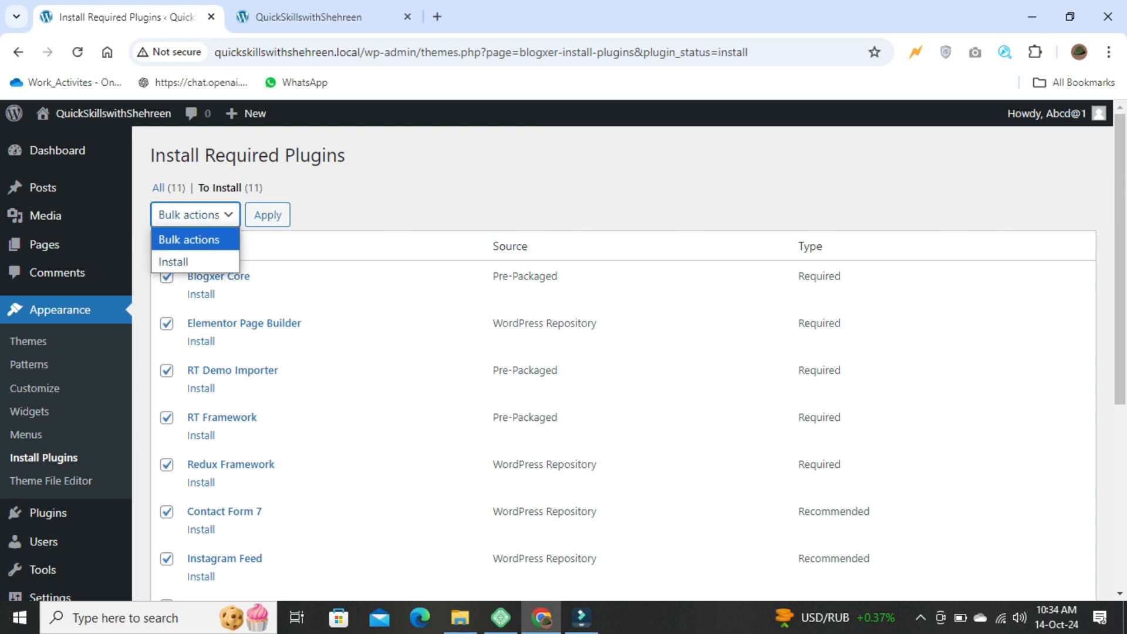
click(174, 262)
click(268, 214)
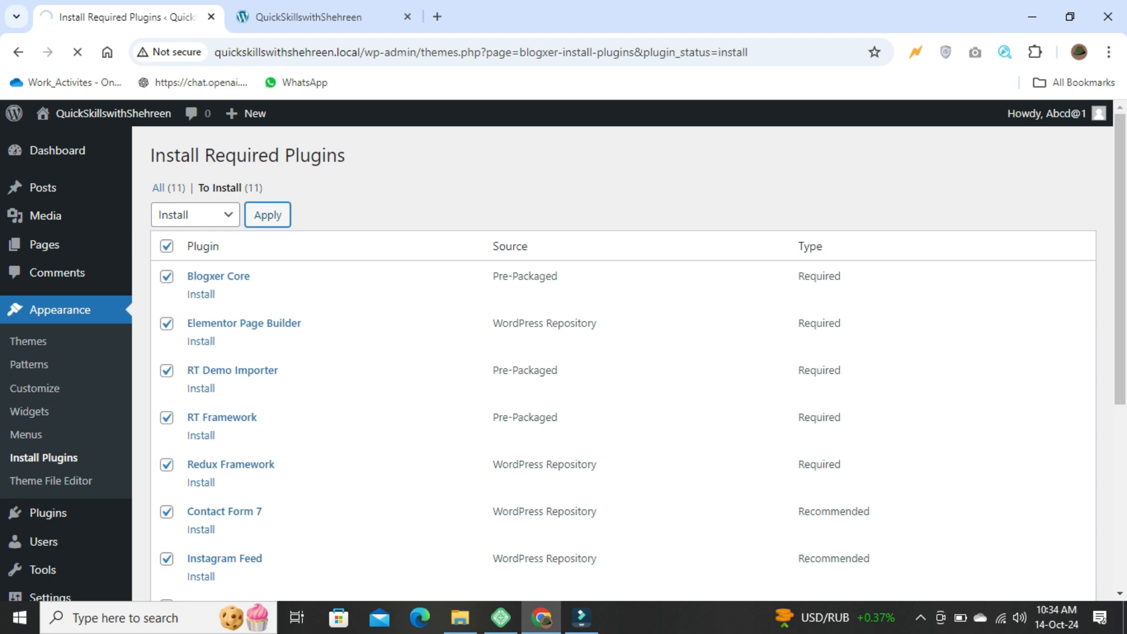
click(581, 616)
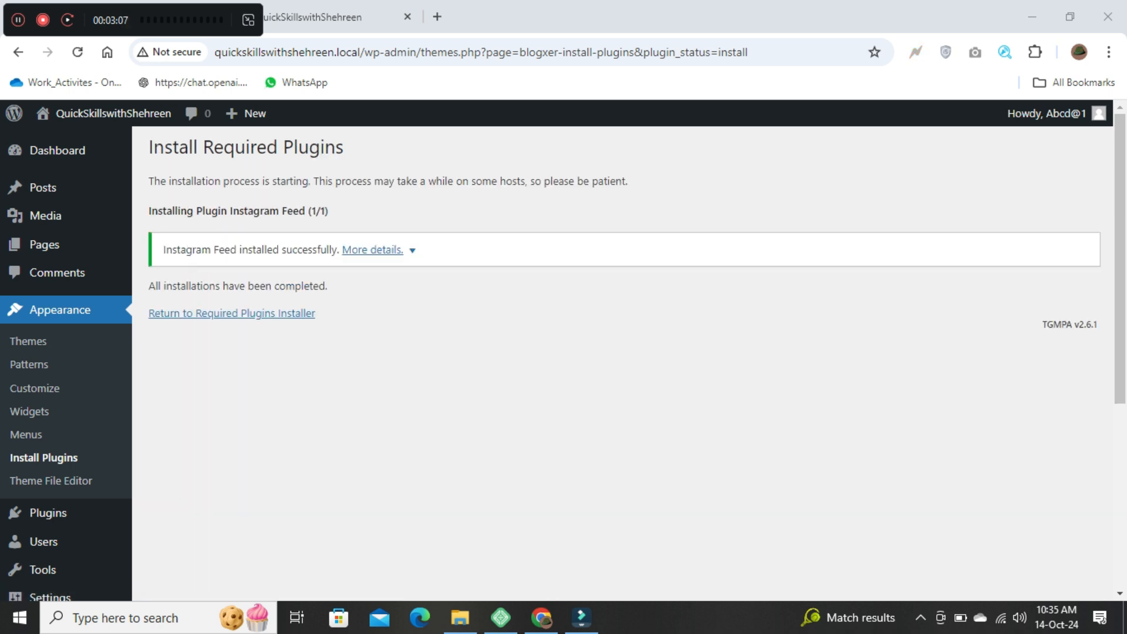
click(232, 313)
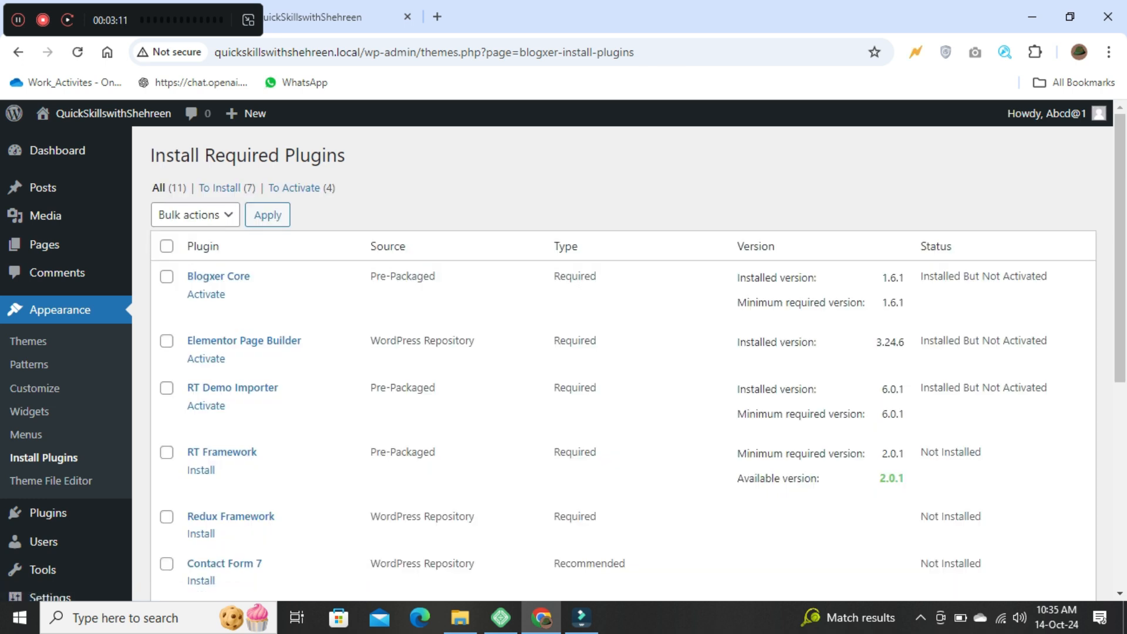
Install the RT Framework plugin with the bulk Install action and return to the required plugins list
click(167, 452)
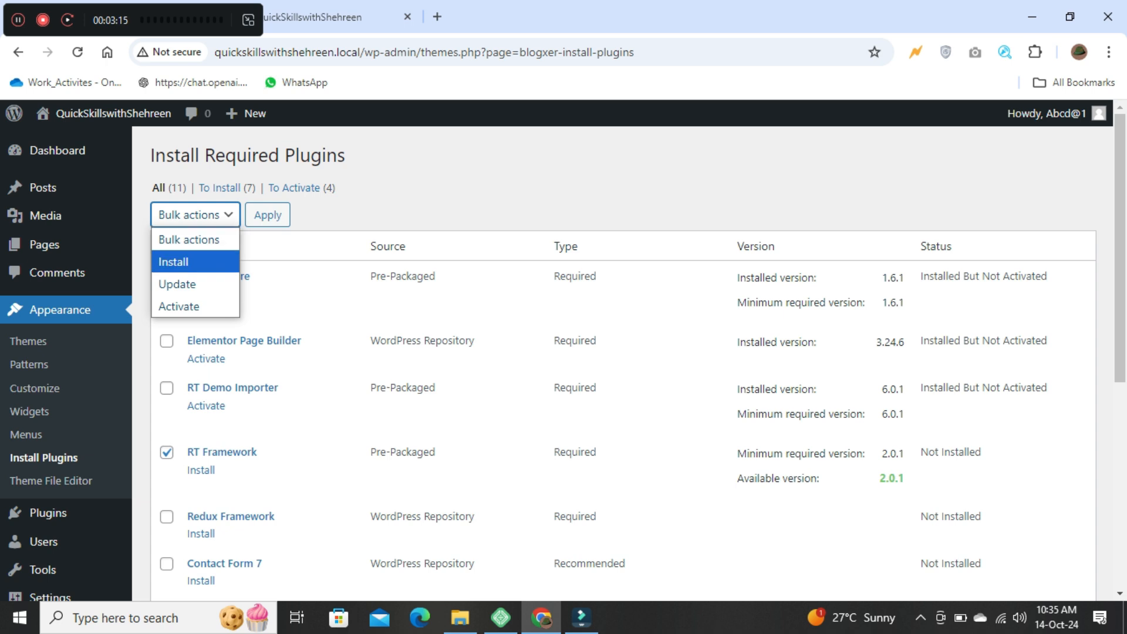
click(173, 262)
click(268, 215)
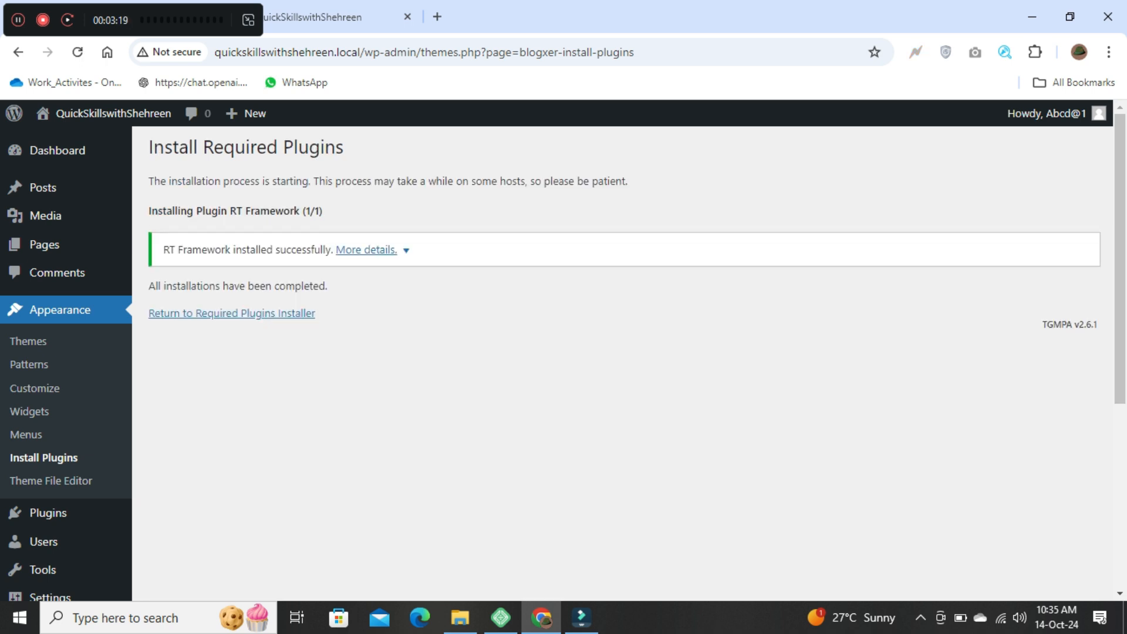
click(232, 312)
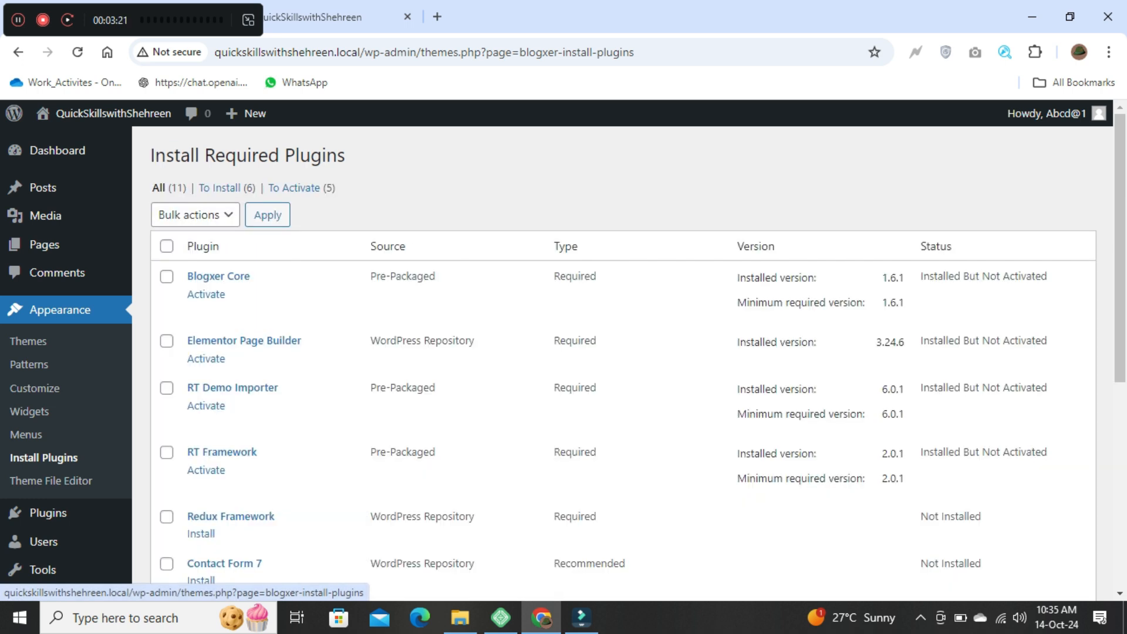
Try to install the Redux Framework plugin with the bulk Install action
click(166, 517)
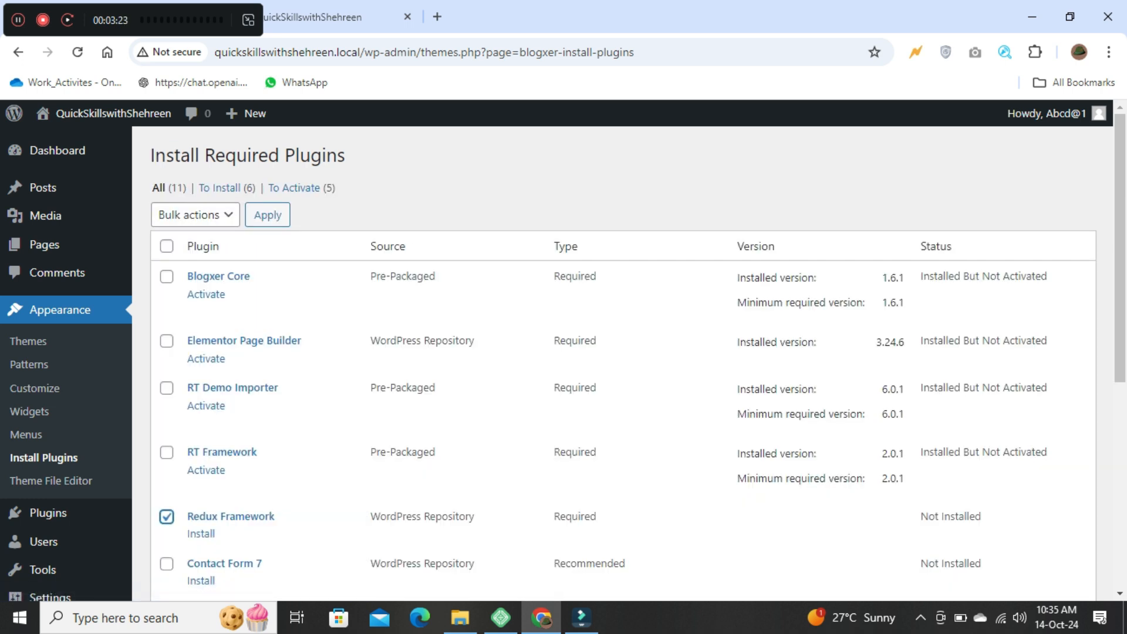
click(267, 215)
click(268, 215)
click(166, 517)
click(196, 215)
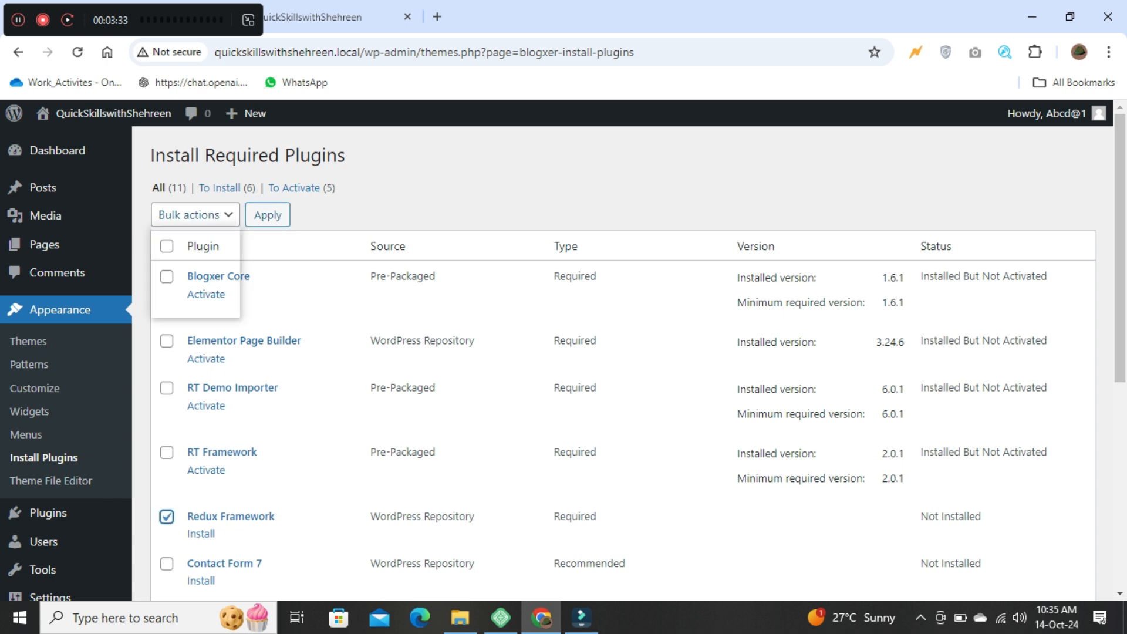
click(174, 261)
click(268, 215)
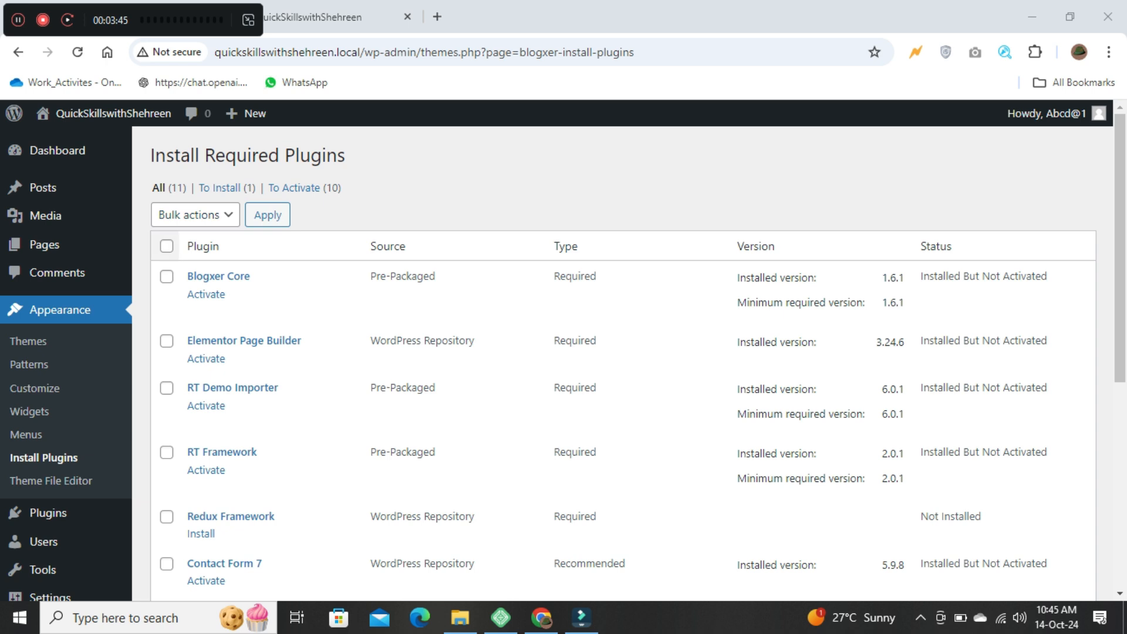
Activate all the listed plugins in bulk except Redux Framework
click(166, 246)
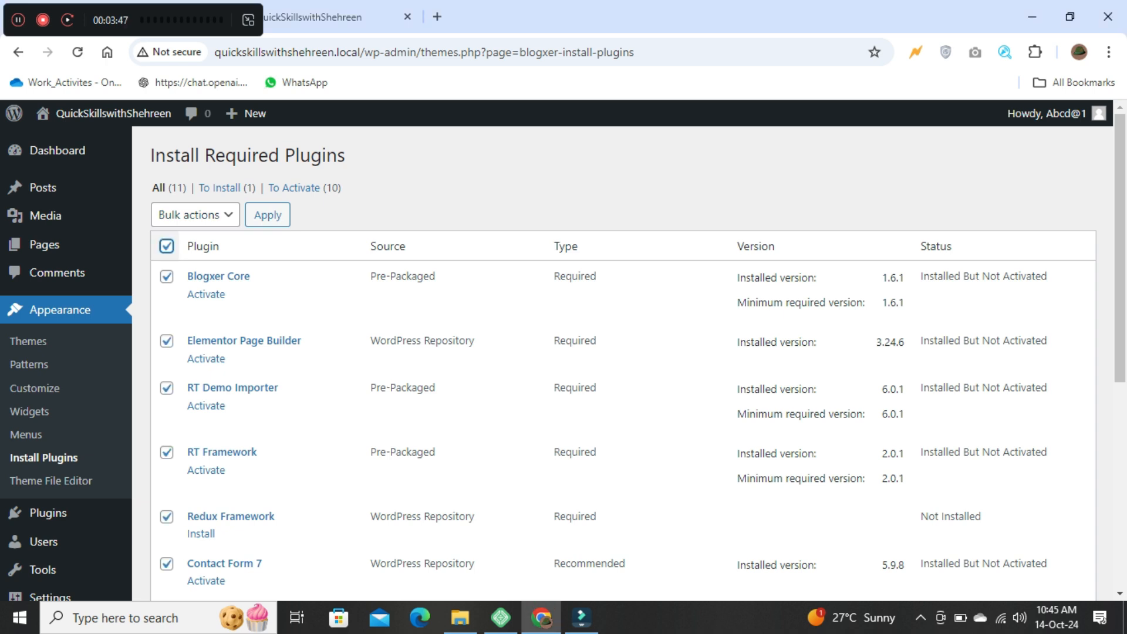
click(196, 215)
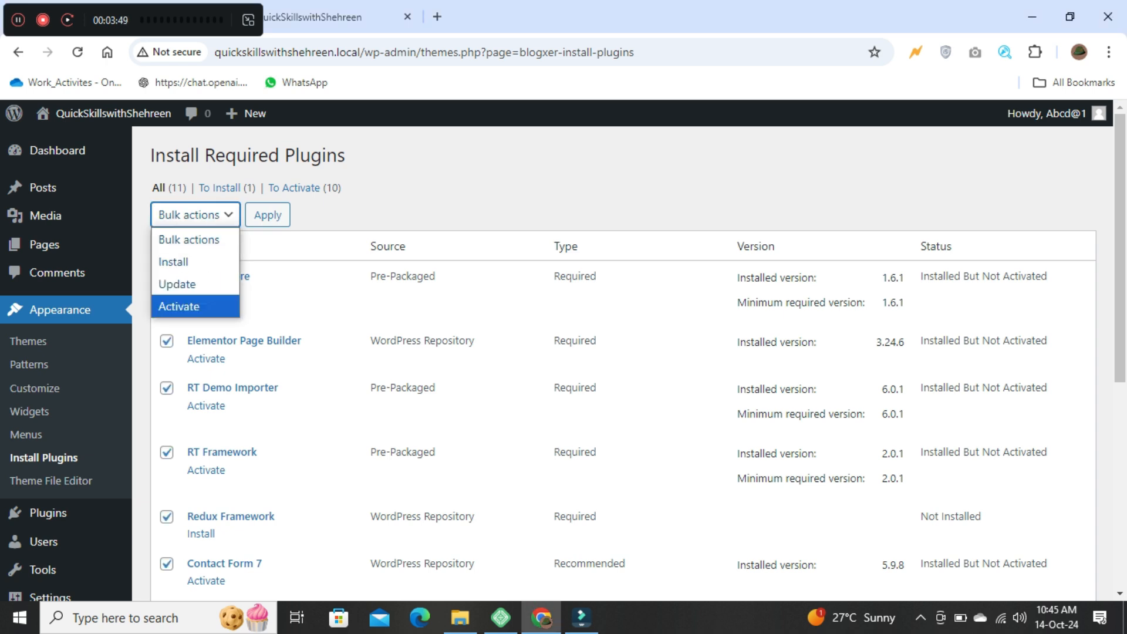
click(167, 517)
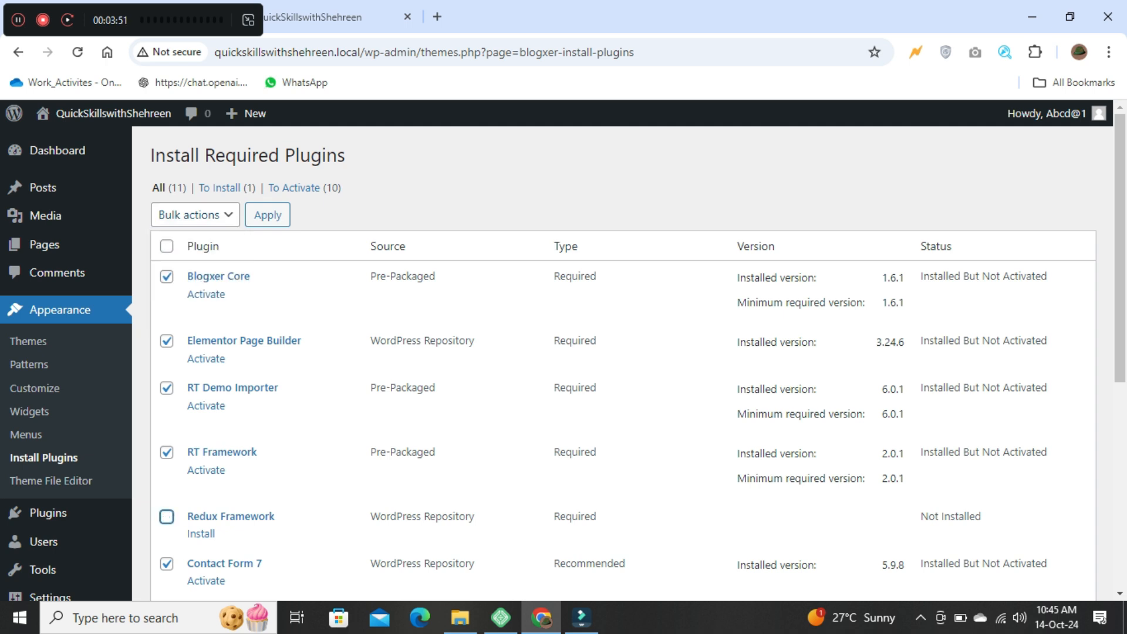
click(196, 215)
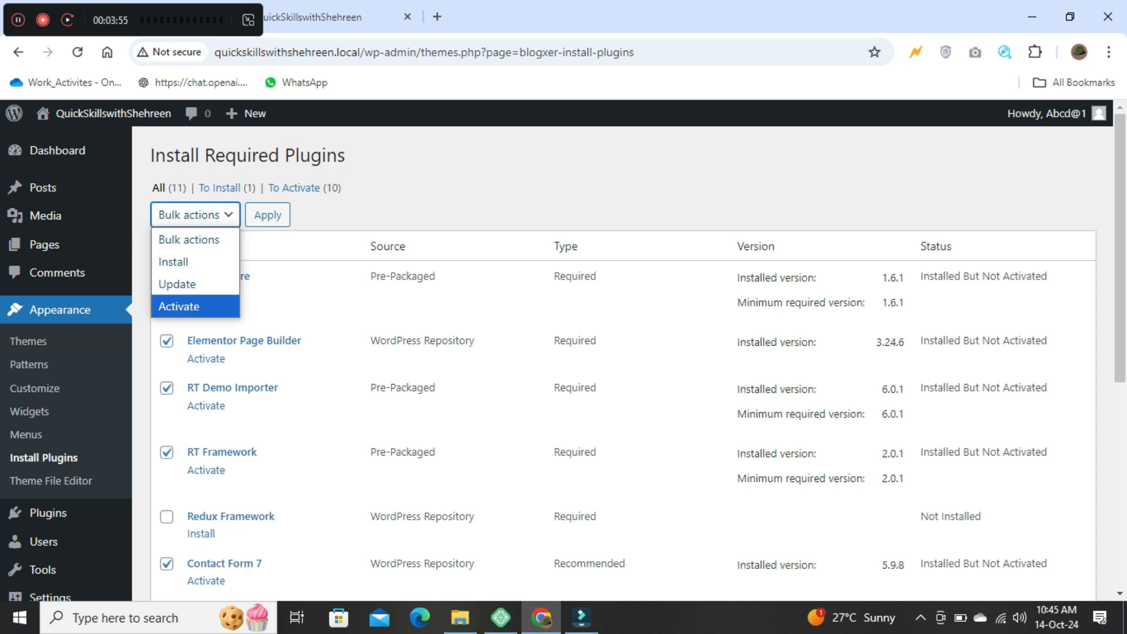
click(179, 307)
click(267, 214)
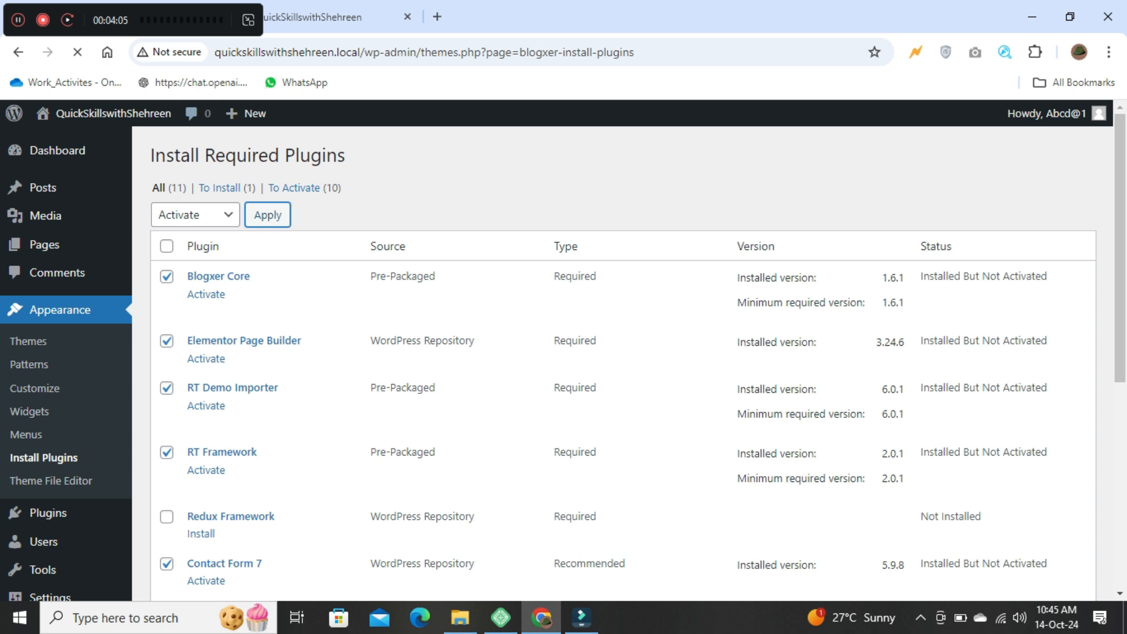
Reload the site's front page to check how it looks with the plugins activated
drag(111, 20, 408, 74)
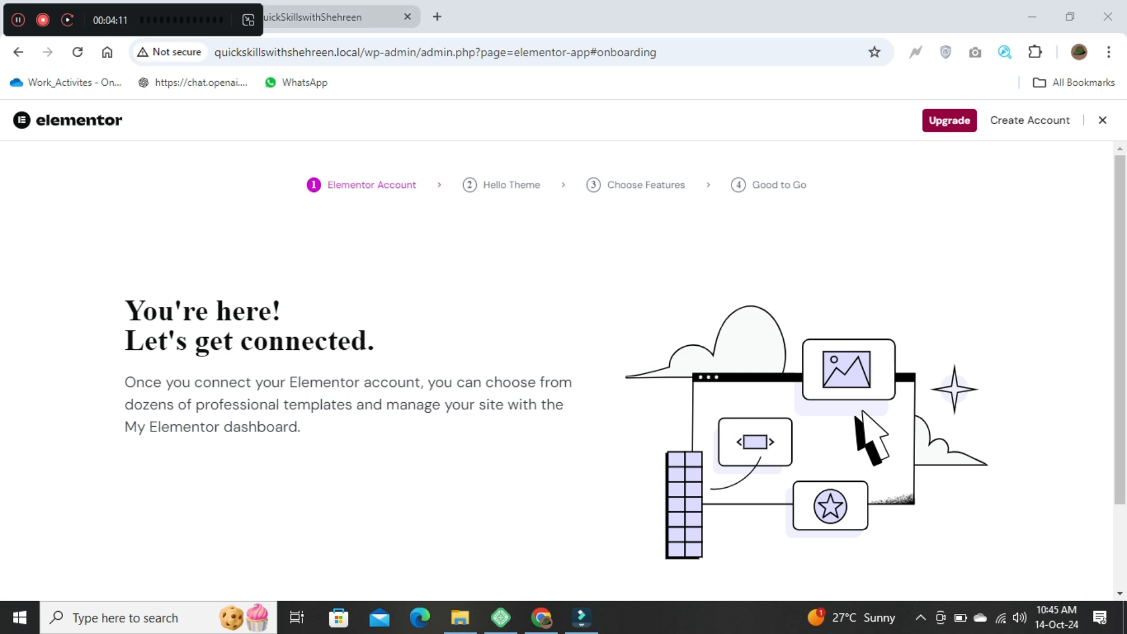
click(340, 18)
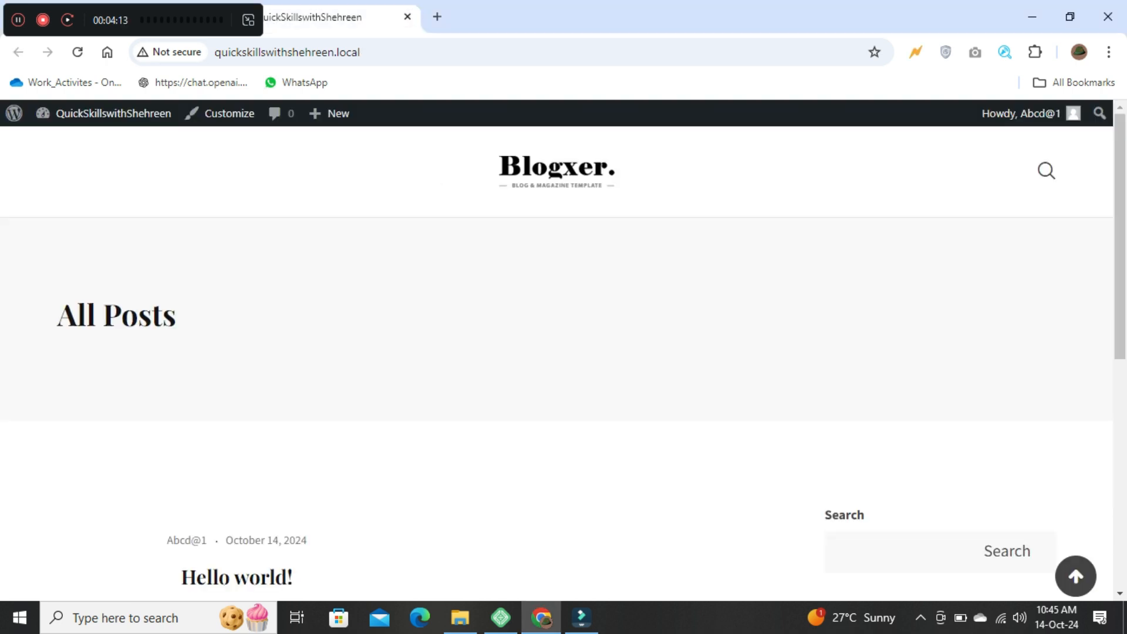
click(77, 51)
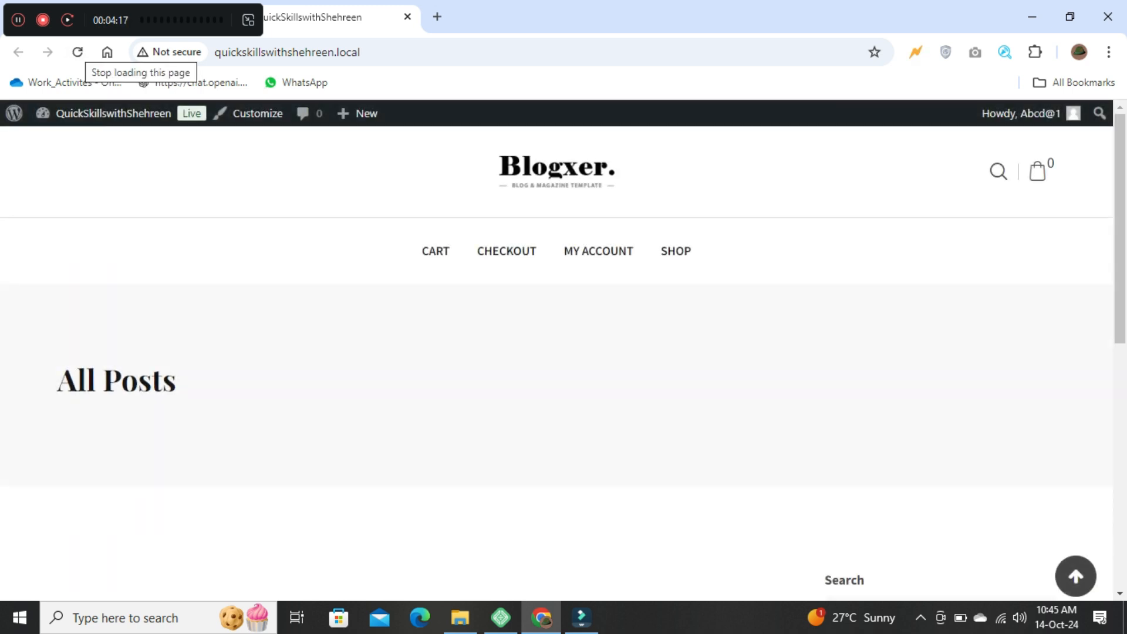
drag(135, 20, 511, 52)
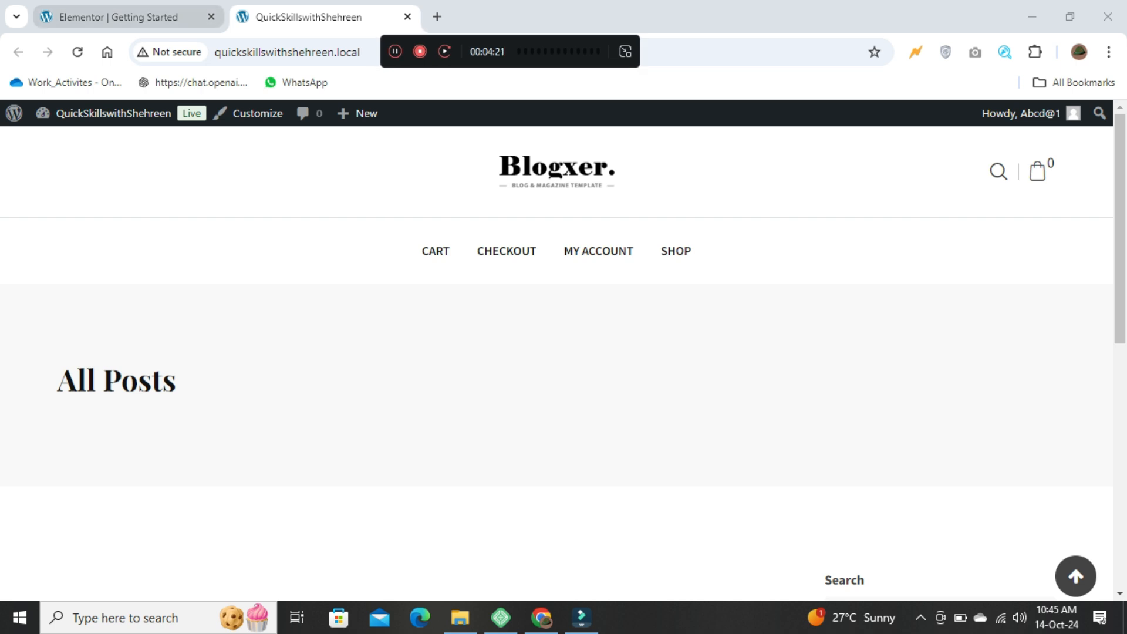
click(127, 17)
click(317, 17)
Open the site's admin Dashboard in a new tab and look over its contents
mouse_move(106, 113)
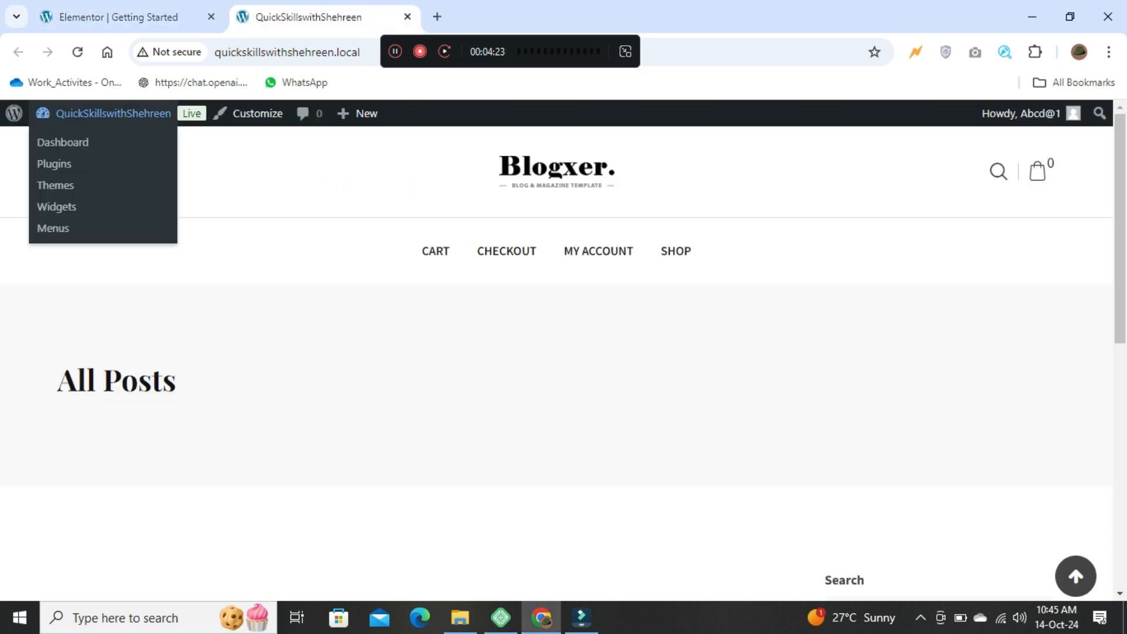
right_click(67, 141)
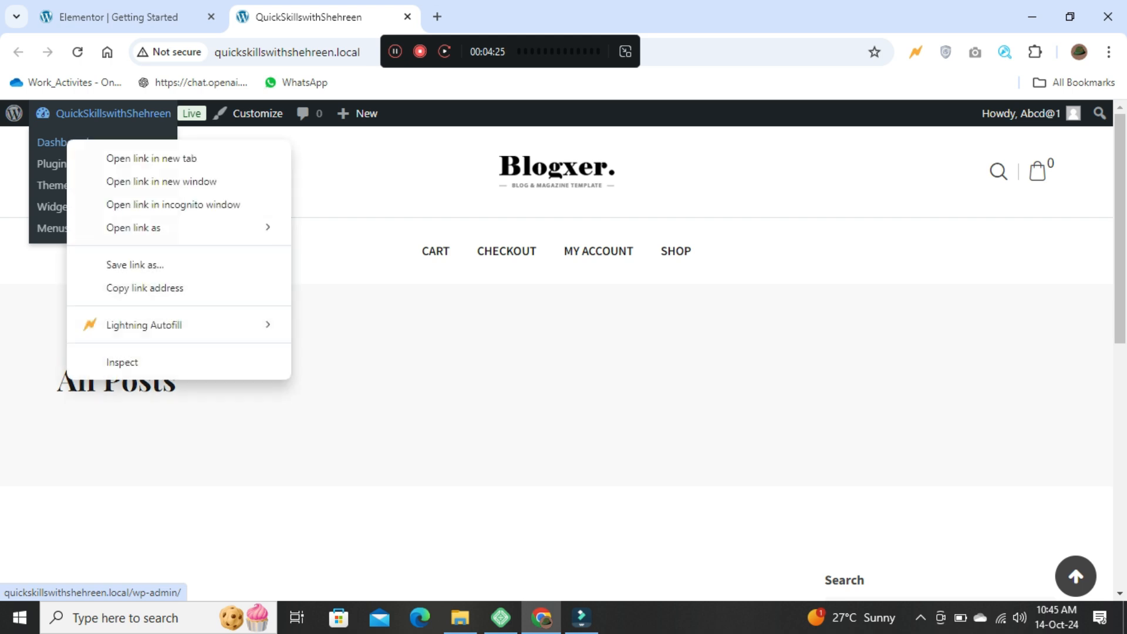
click(151, 157)
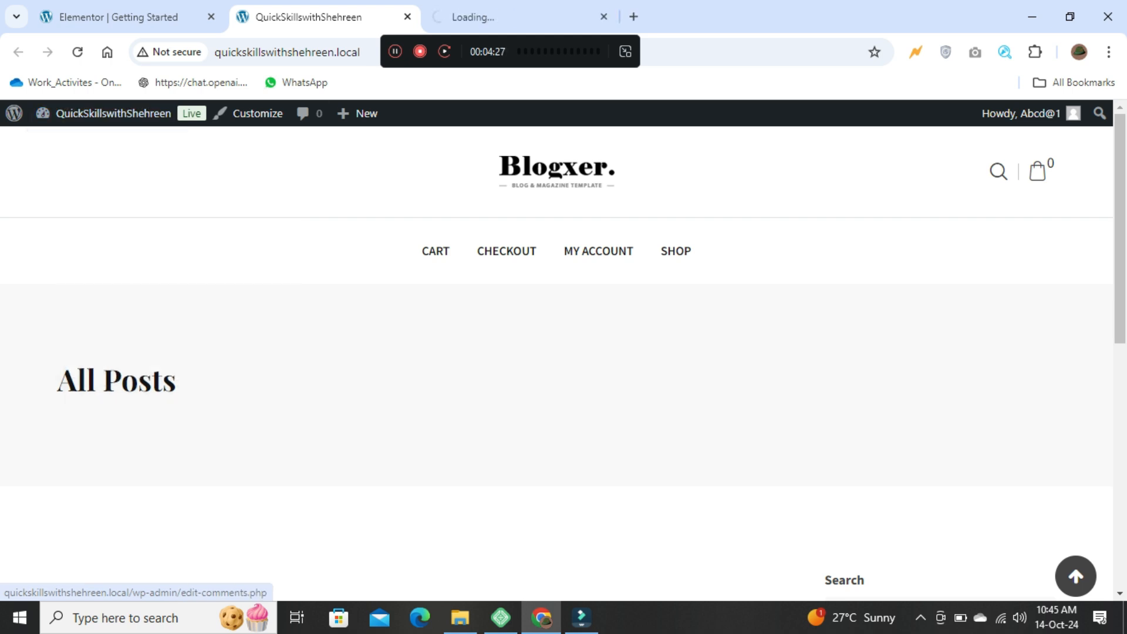
drag(490, 51, 203, 20)
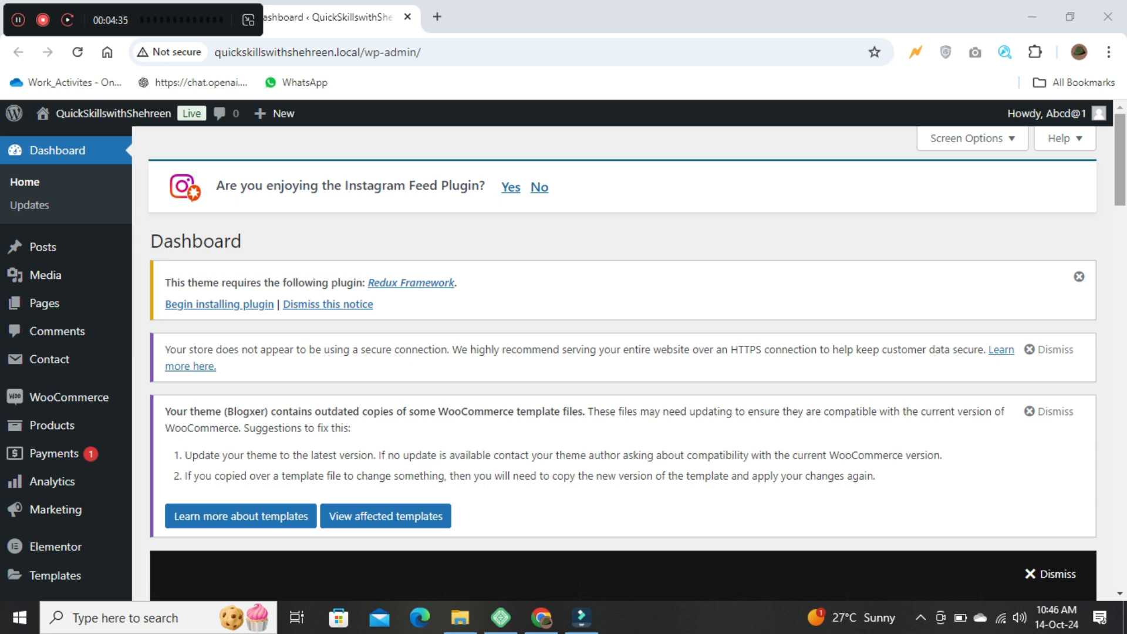
scroll(622, 364, down, 4)
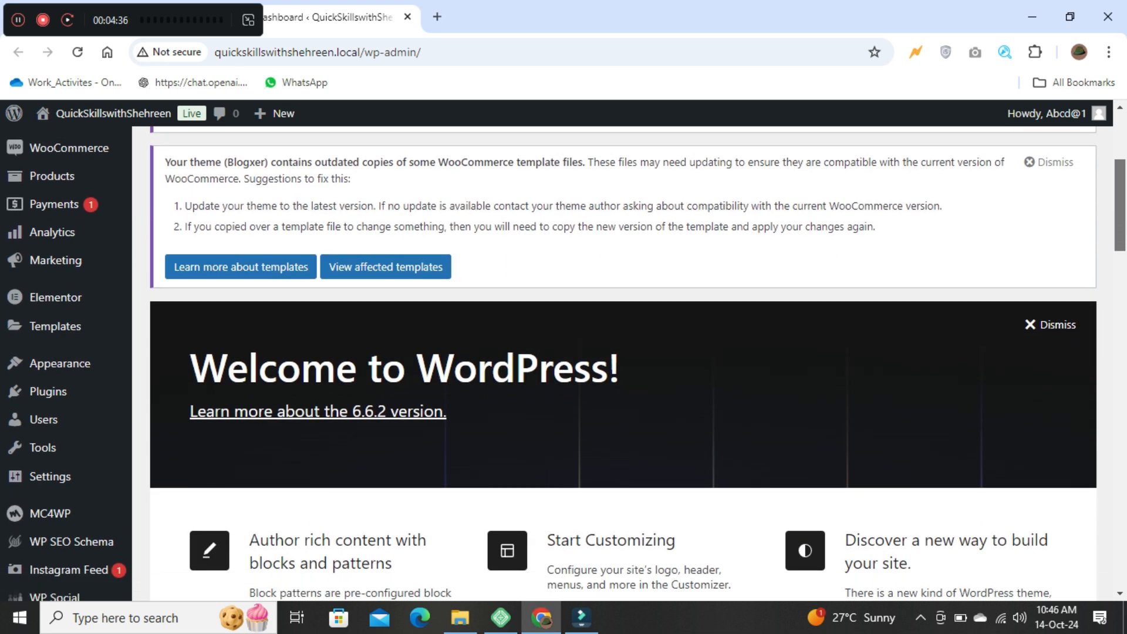
Open the Demo Content Install page among the dashboard's tools
scroll(622, 364, down, 1)
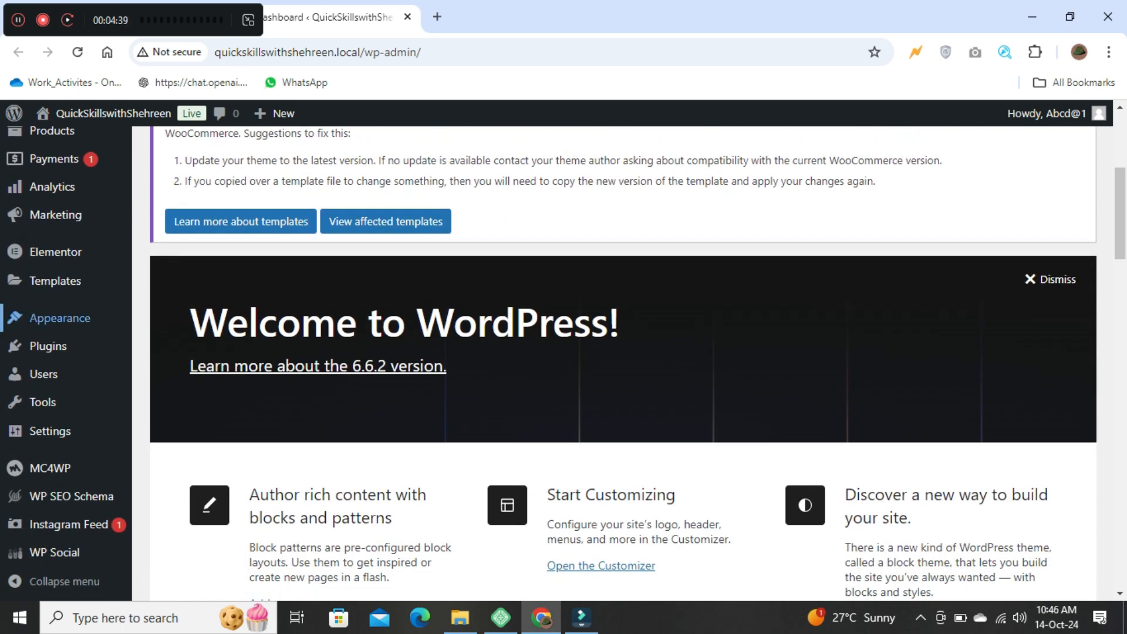
mouse_move(48, 346)
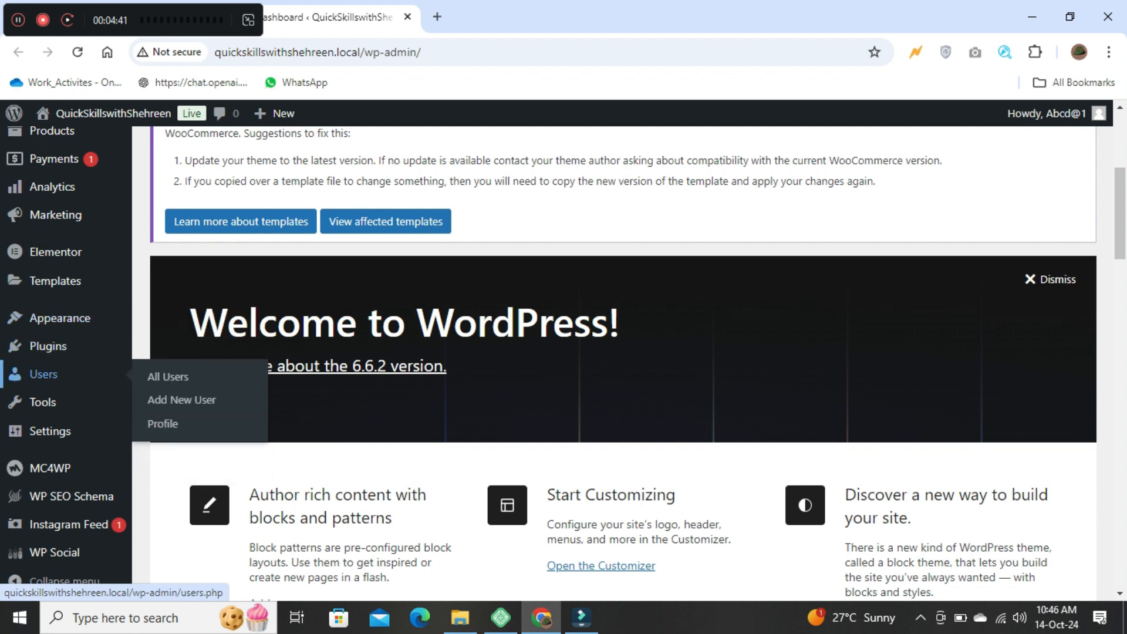
mouse_move(43, 402)
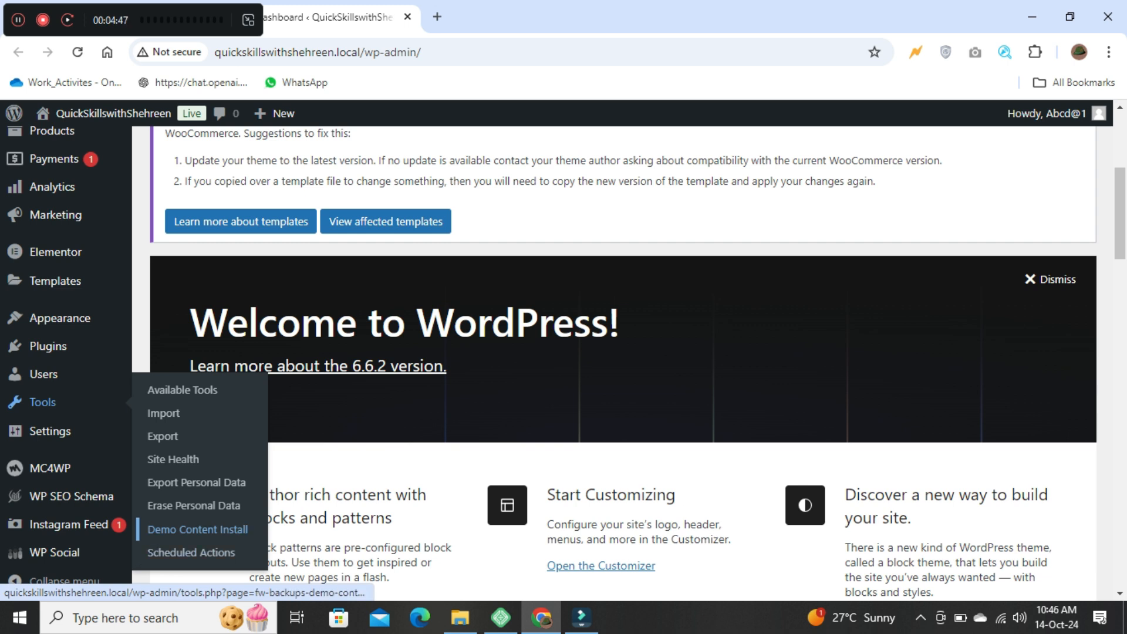
click(197, 528)
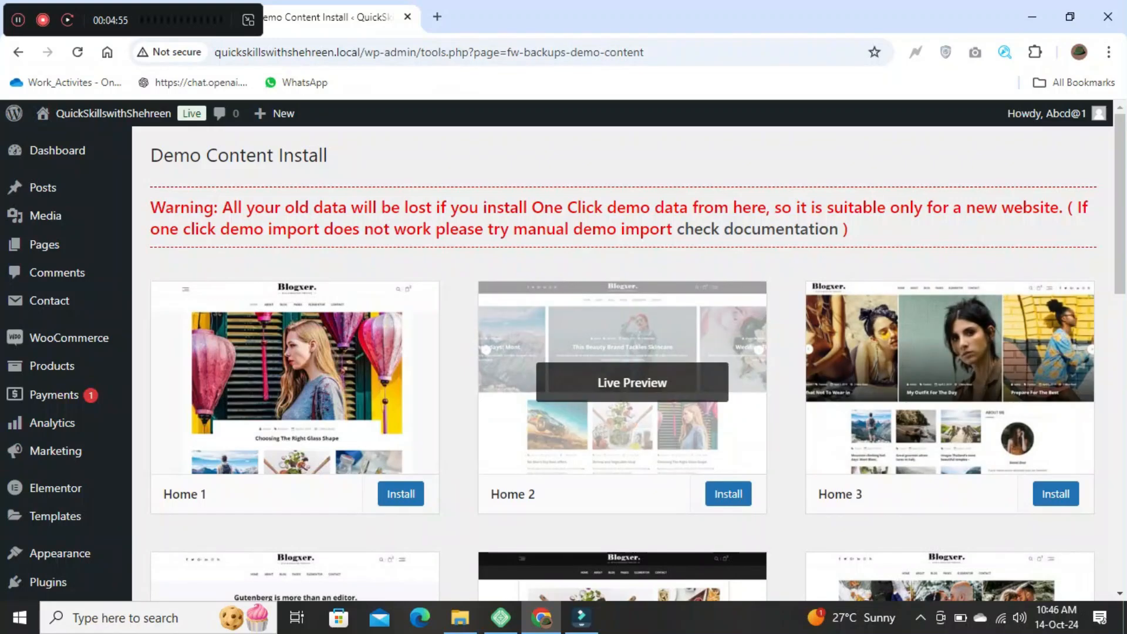
Look through the Blogxer home page demos offered for installation, from Home 1 to Home 12
scroll(622, 353, down, 5)
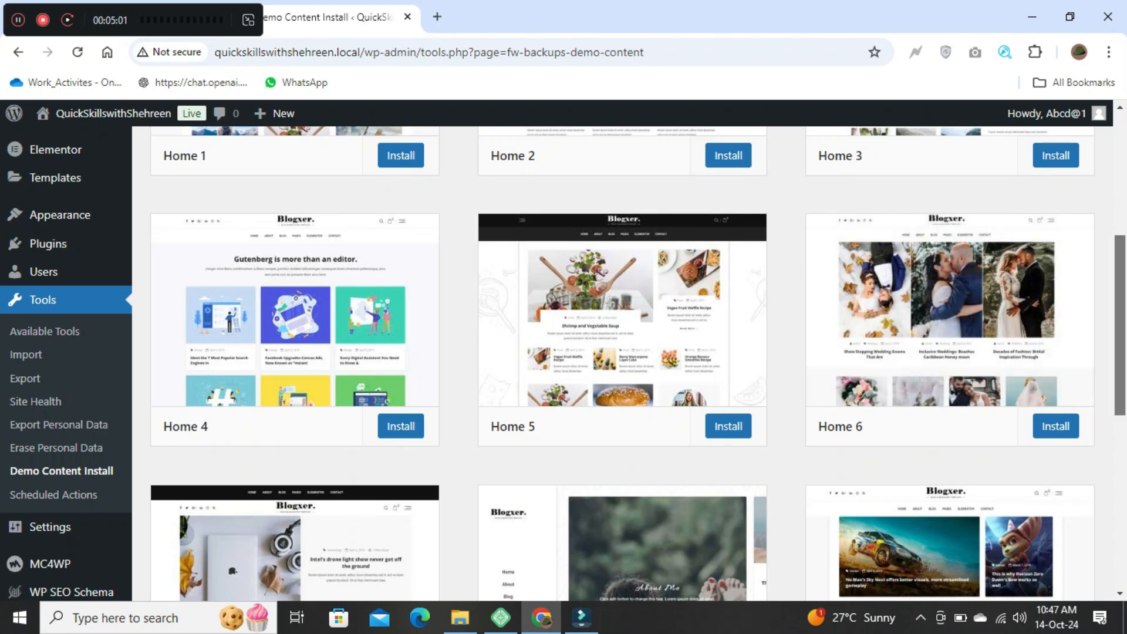
scroll(623, 364, down, 7)
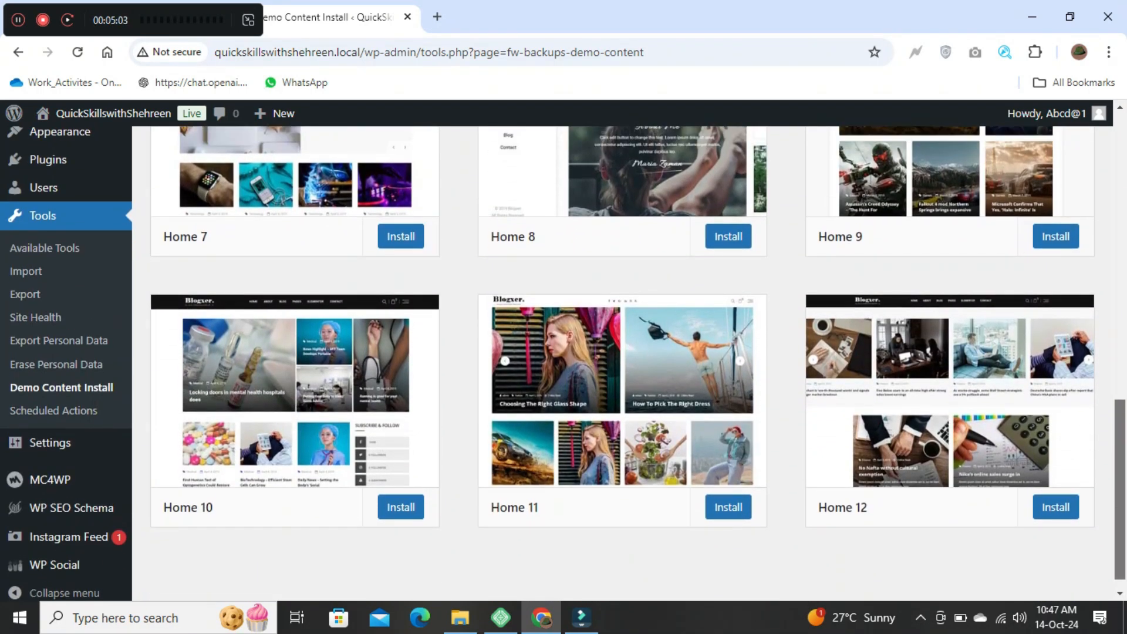
scroll(623, 364, up, 10)
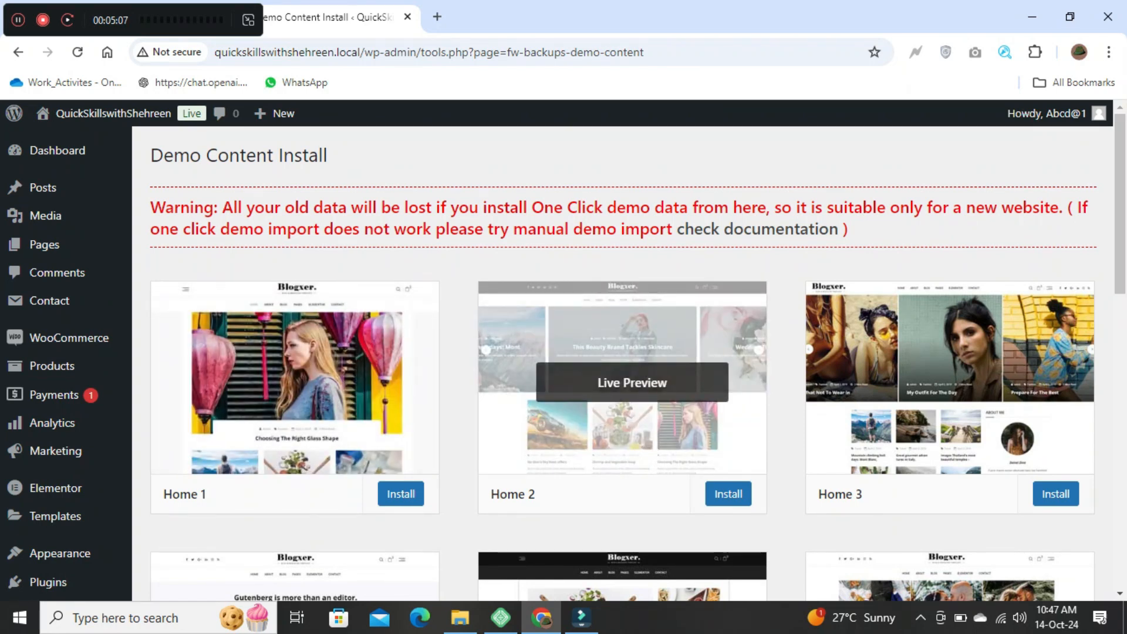
Open the live preview of the Home 2 demo and look over its page layout from header to lower sections
click(632, 382)
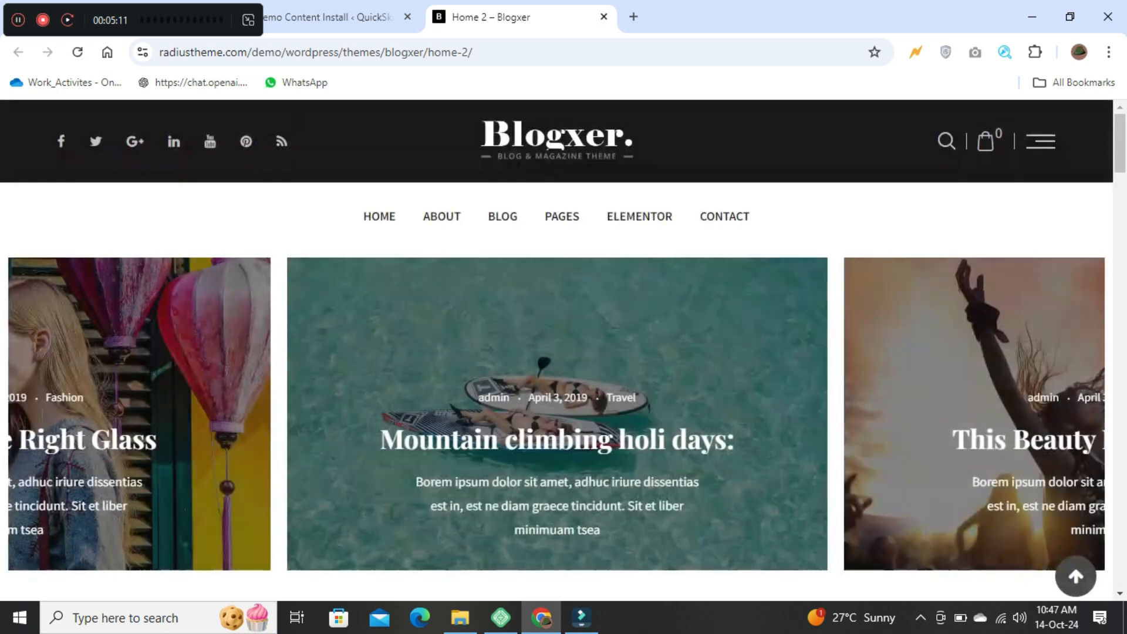
scroll(556, 350, down, 15)
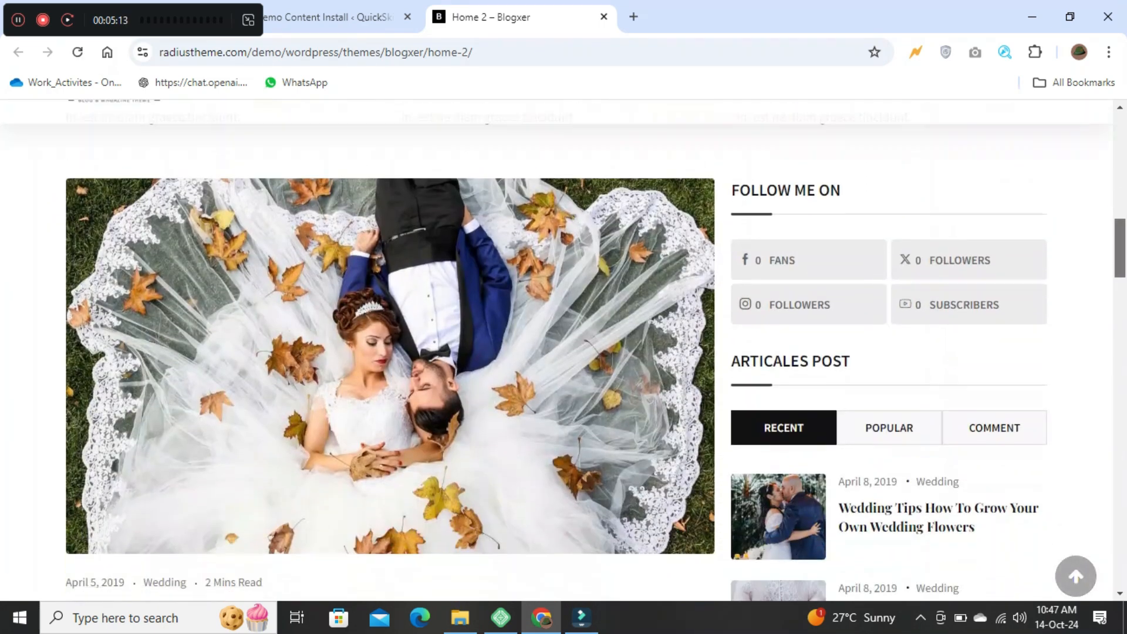
scroll(557, 350, down, 15)
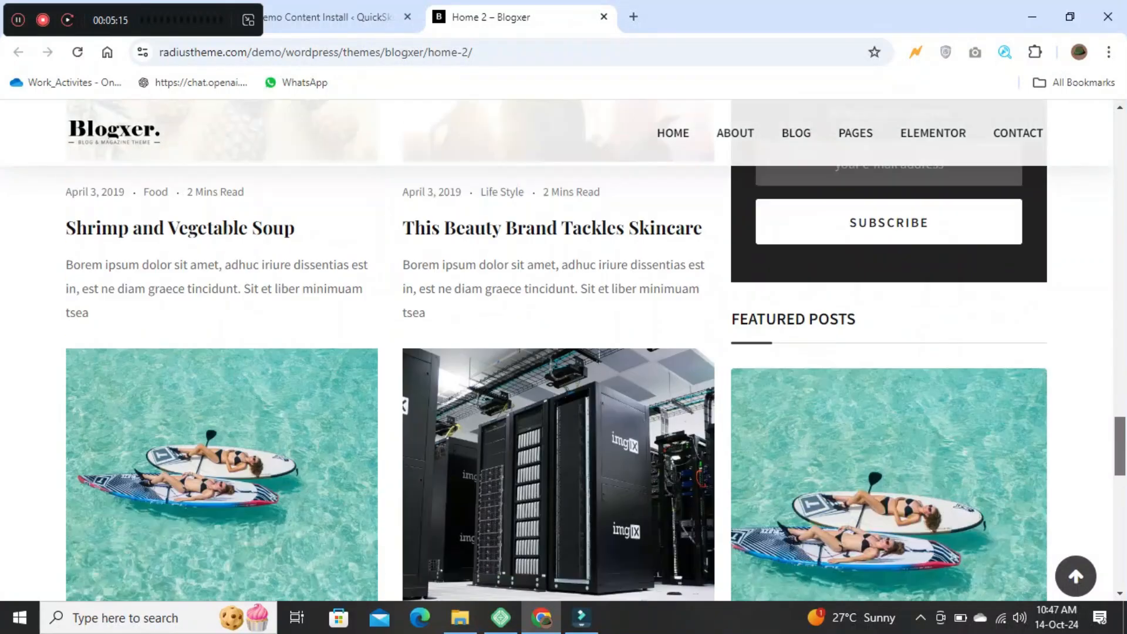
scroll(556, 350, down, 5)
scroll(556, 350, up, 20)
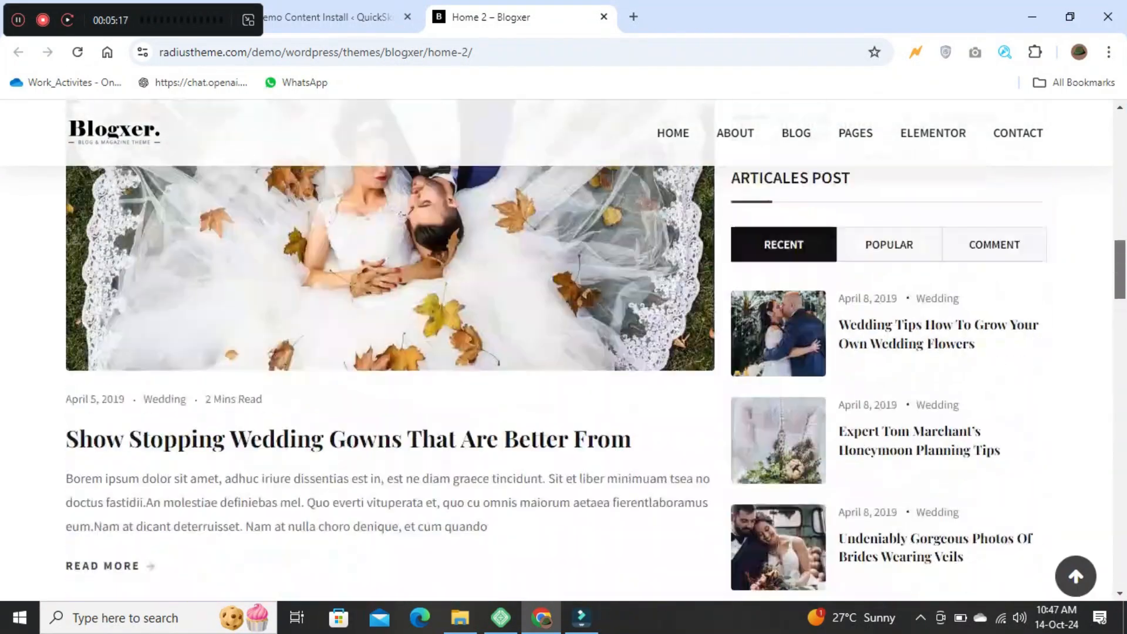
scroll(556, 350, up, 3)
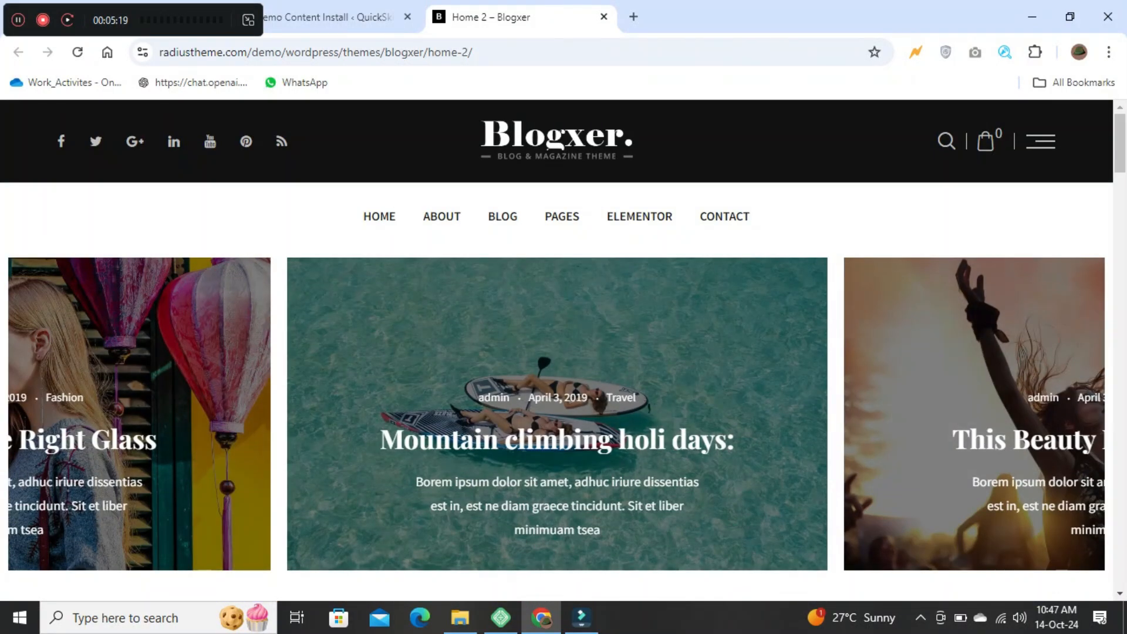
Return to Demo Content Install and install the Home 2 demo, agreeing to the deletion of existing site data
click(336, 17)
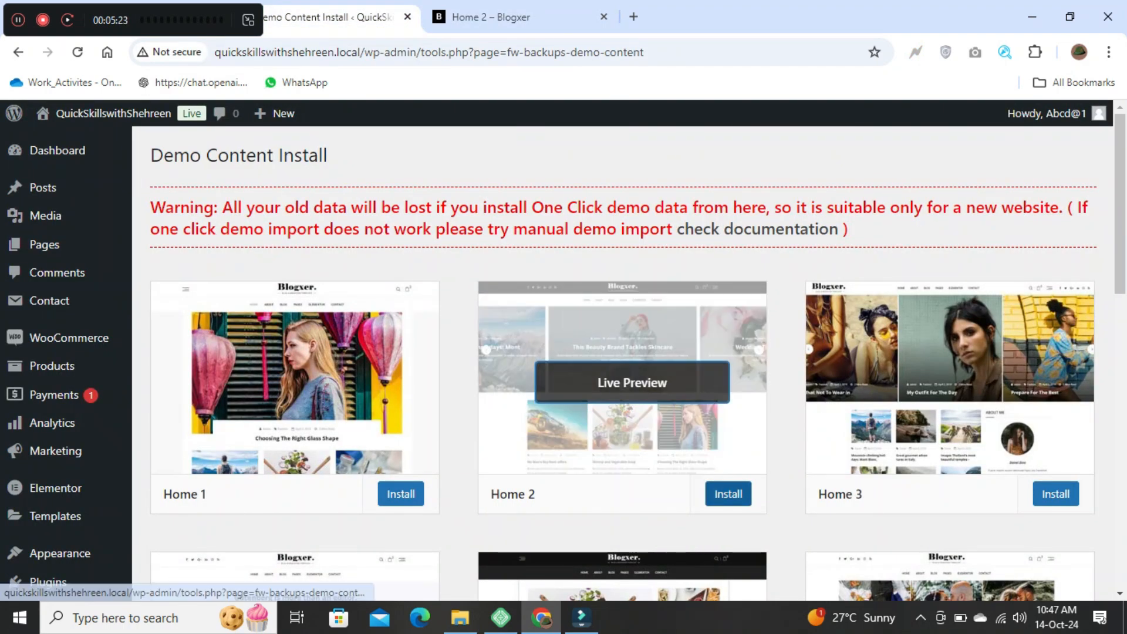
click(727, 494)
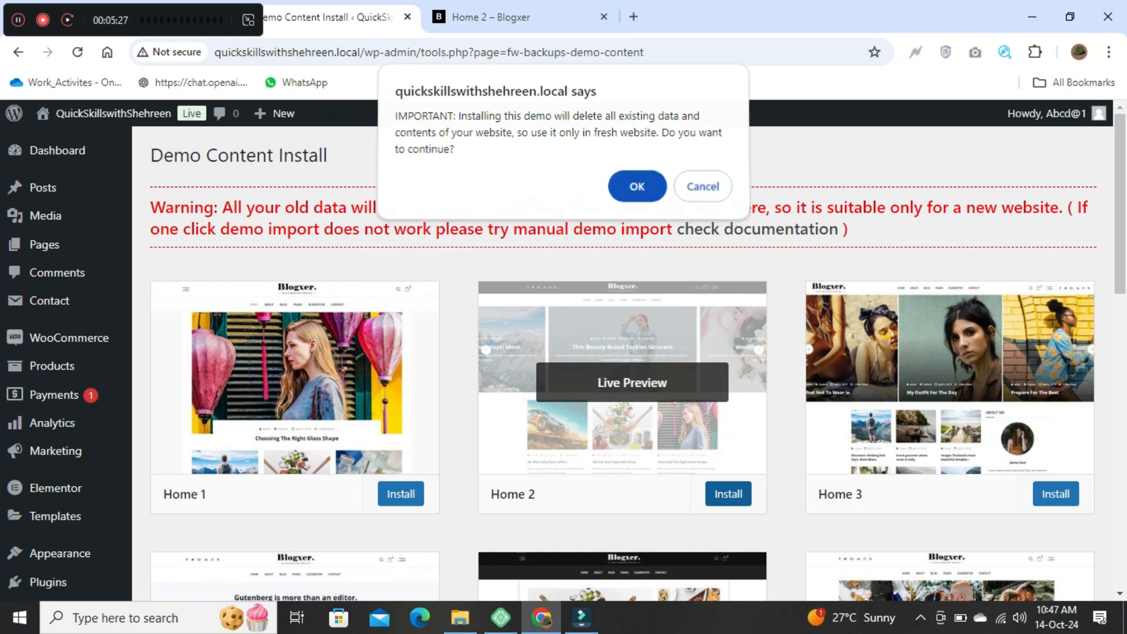
key(Return)
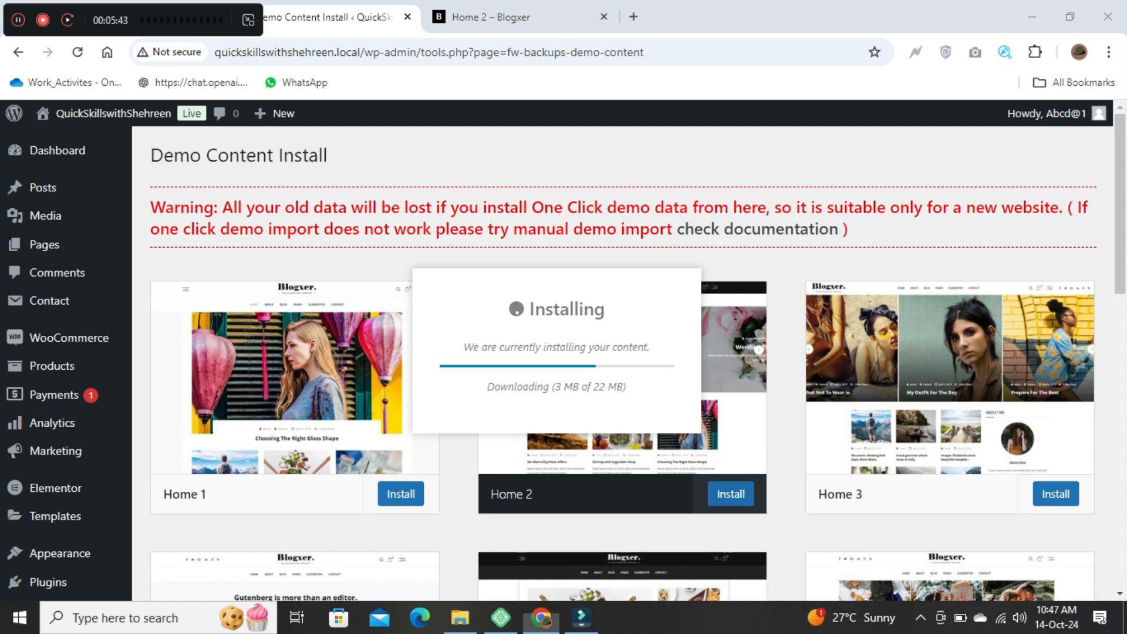
Reload the local site's front page to check whether the demo content appears
drag(134, 20, 200, 146)
click(129, 17)
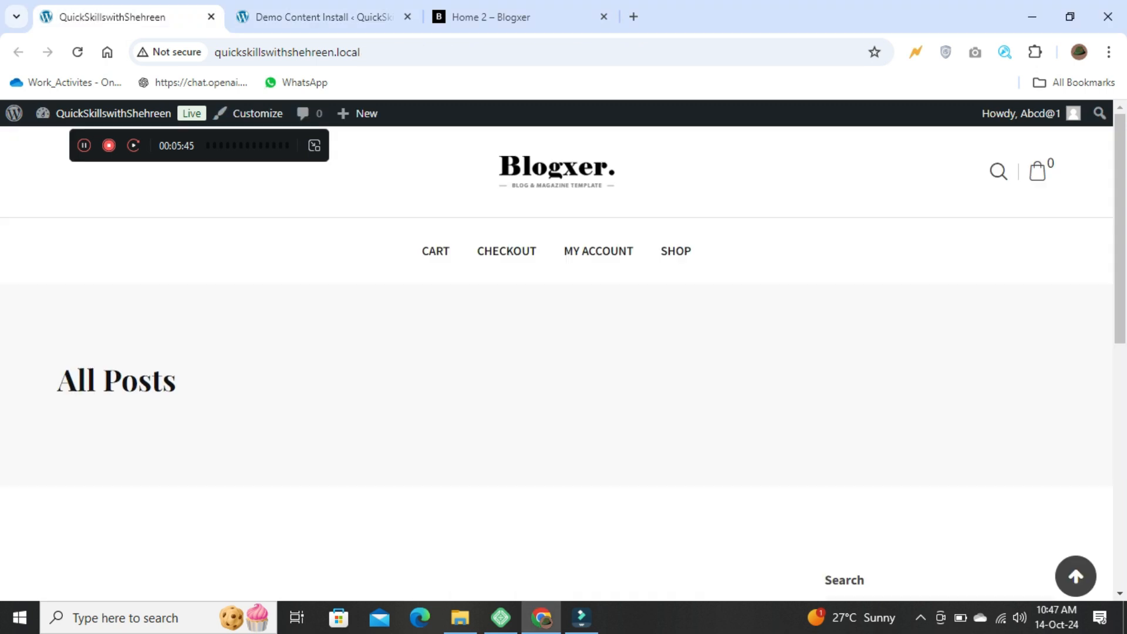
click(77, 52)
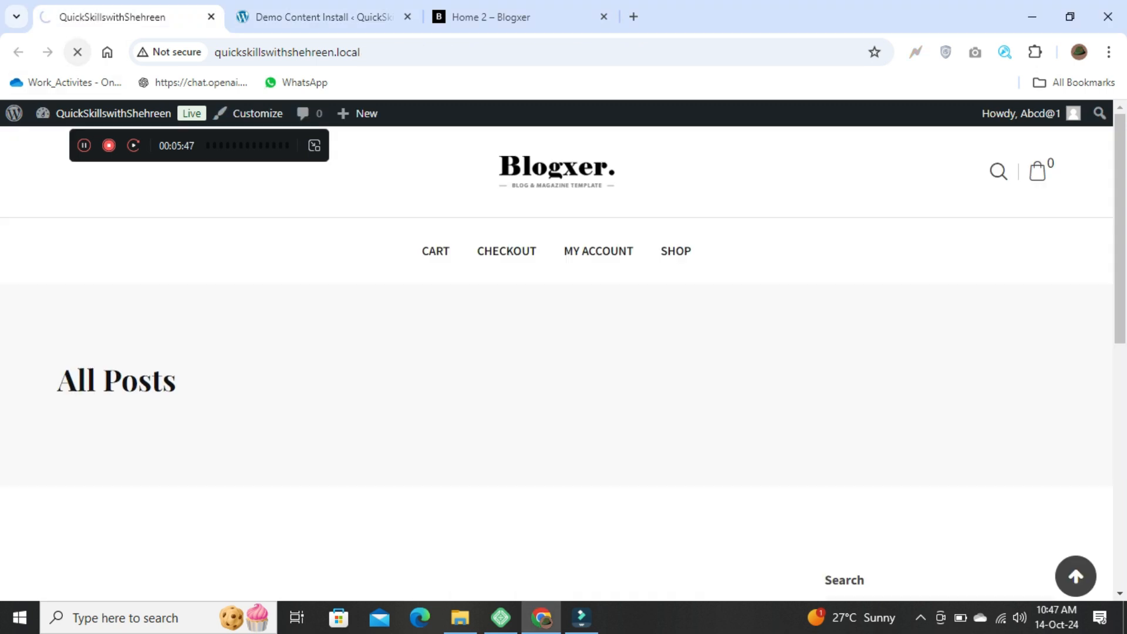
Return to the Home 2 live demo and examine its page sections and the Home, Blog and Pages submenus
click(482, 17)
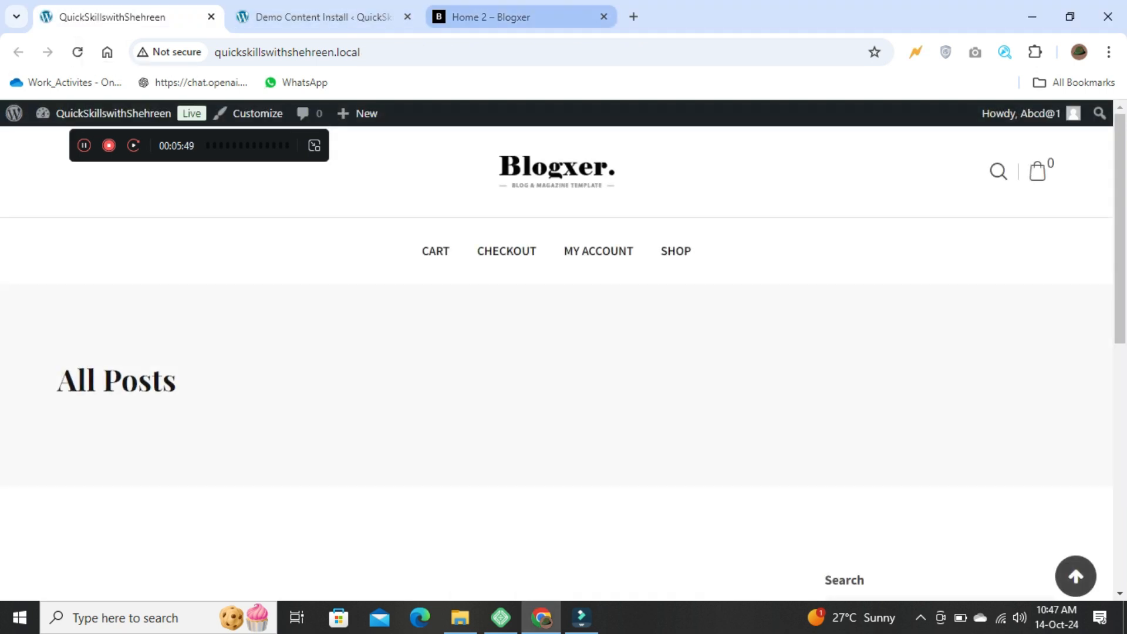
click(323, 17)
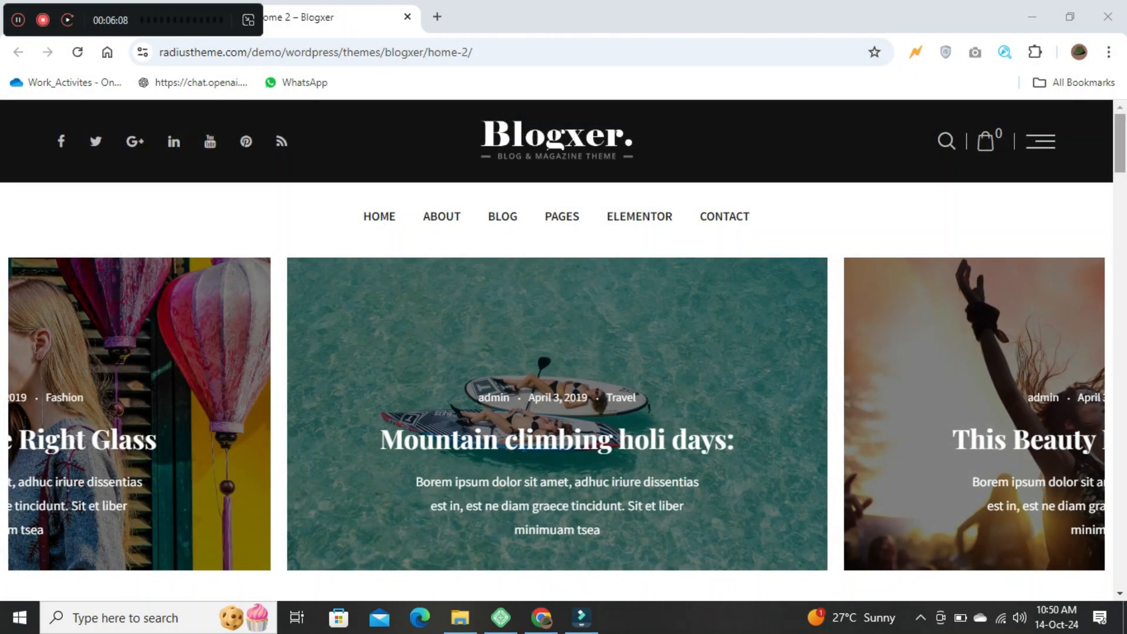
scroll(556, 352, down, 15)
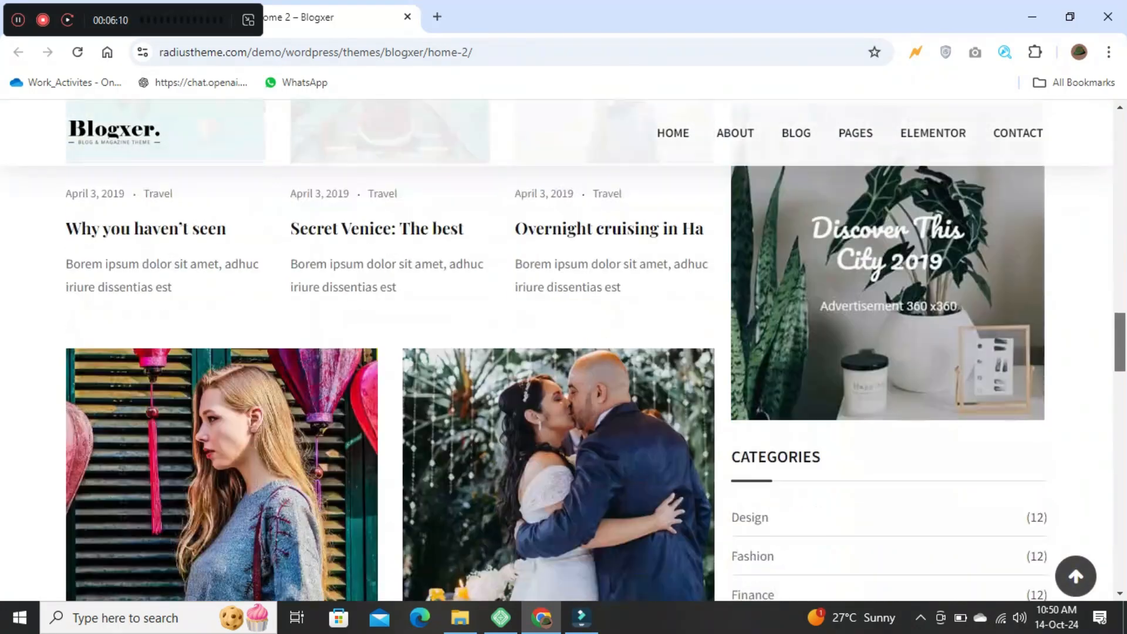
scroll(556, 352, down, 15)
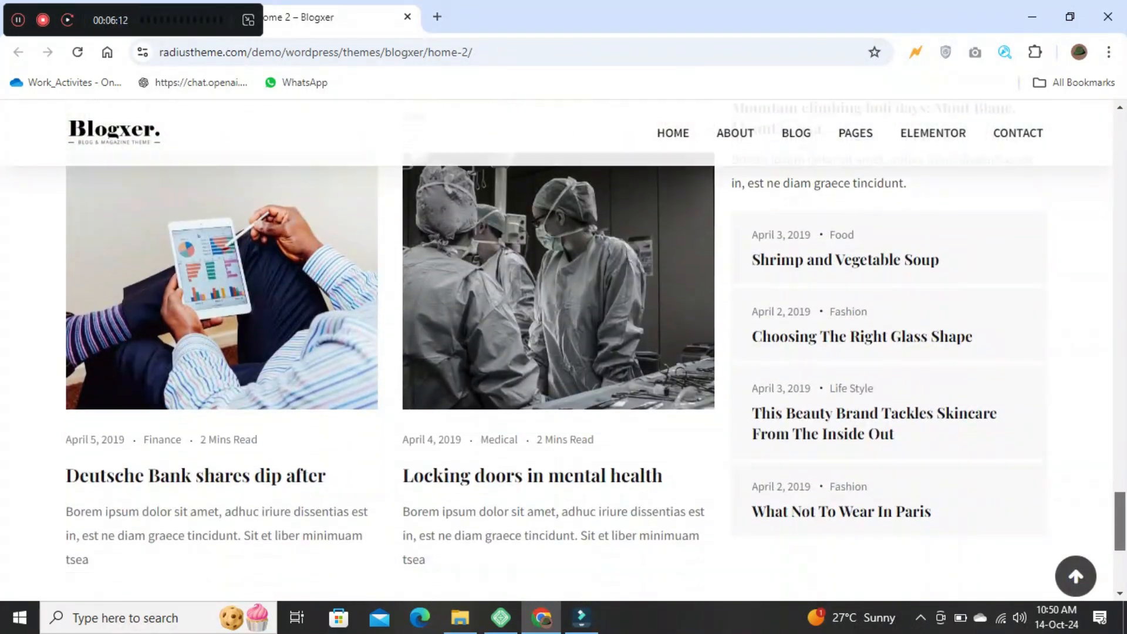
scroll(556, 352, down, 5)
drag(1120, 557, 1120, 144)
mouse_move(379, 217)
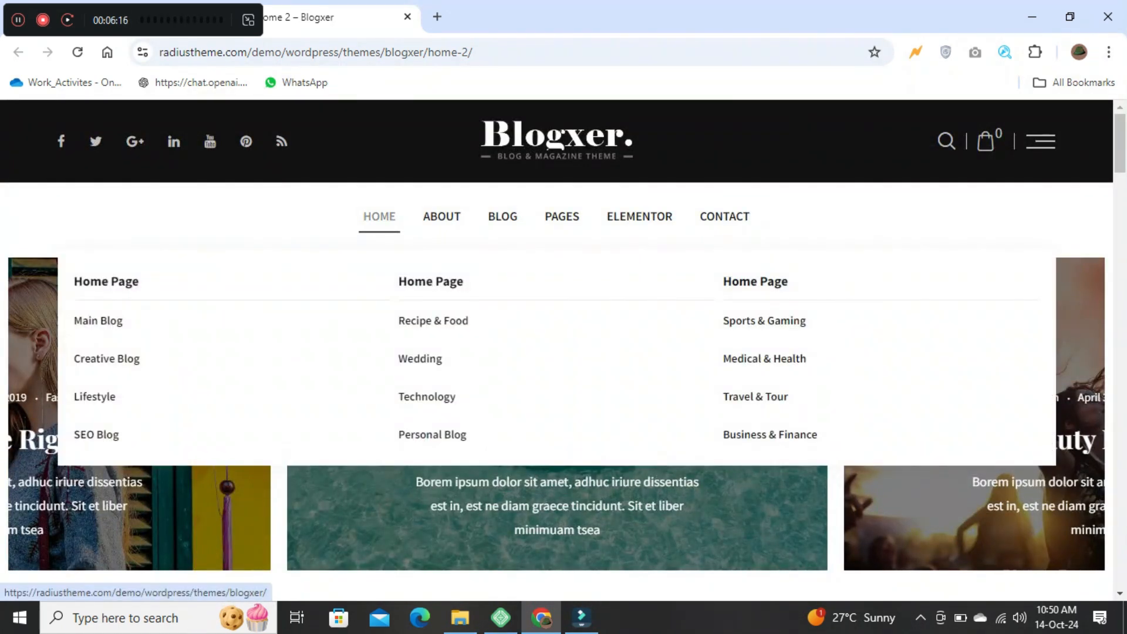
mouse_move(503, 217)
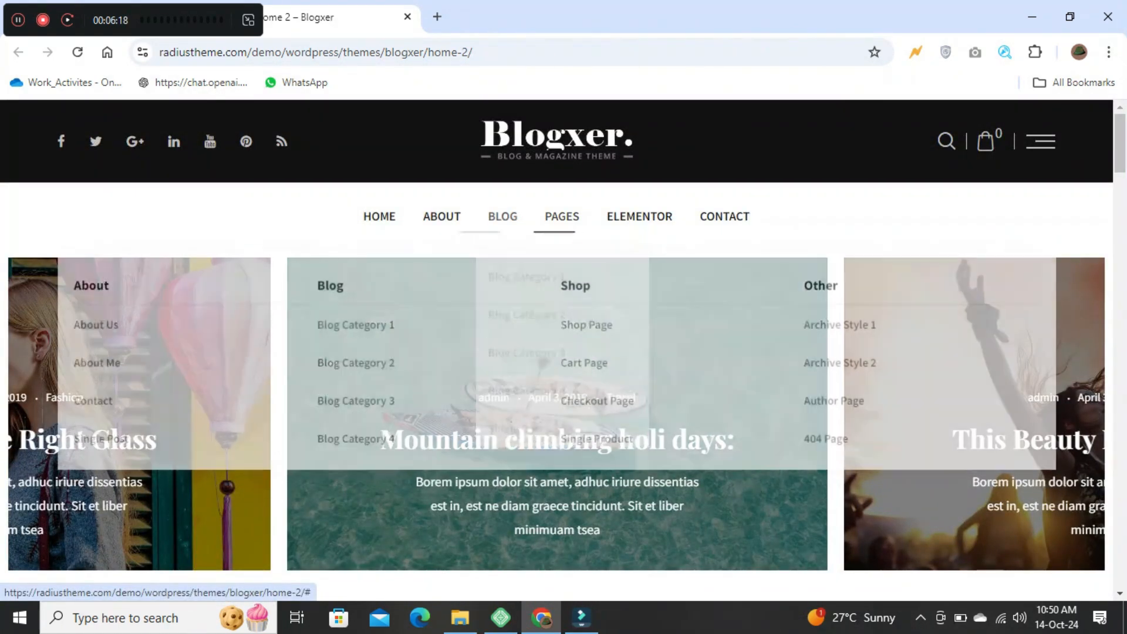